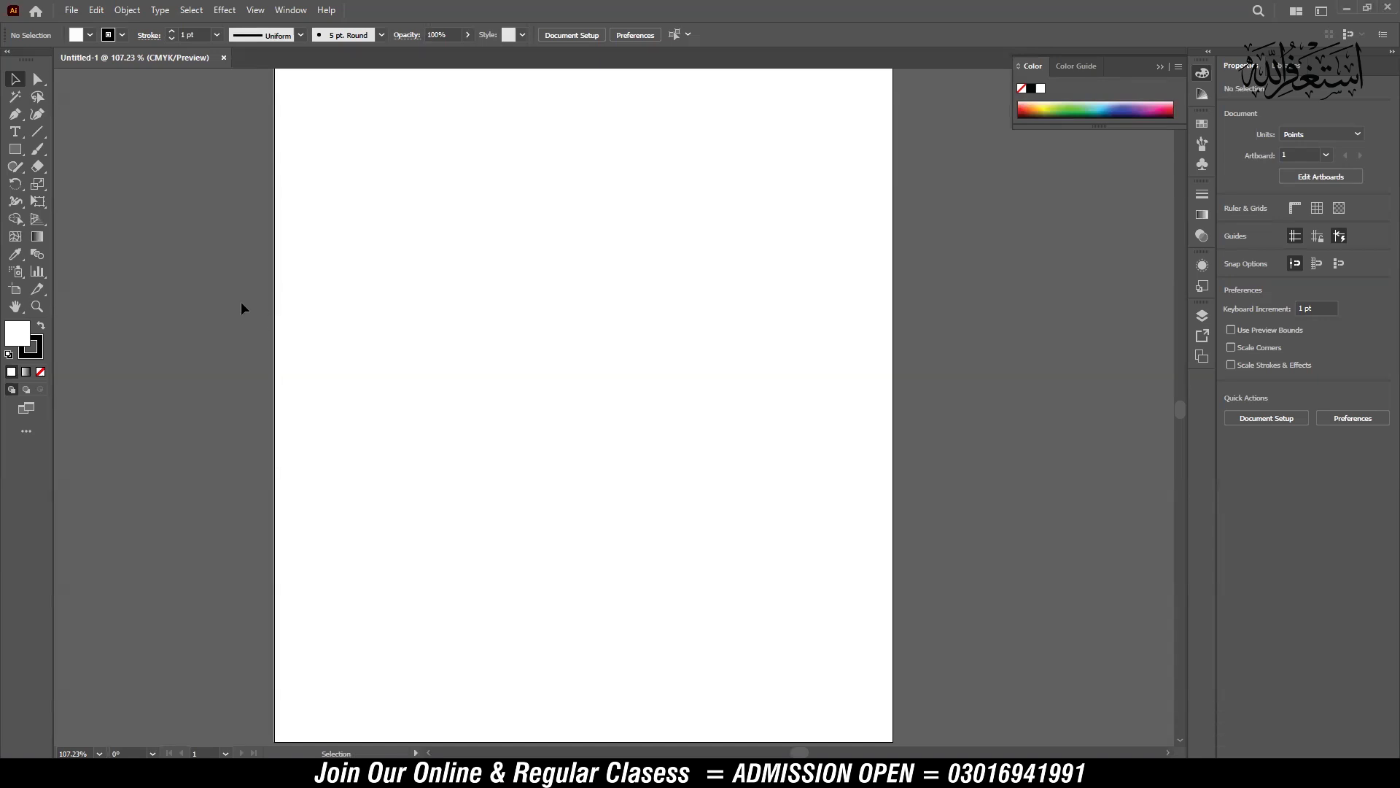
left_click(15, 256)
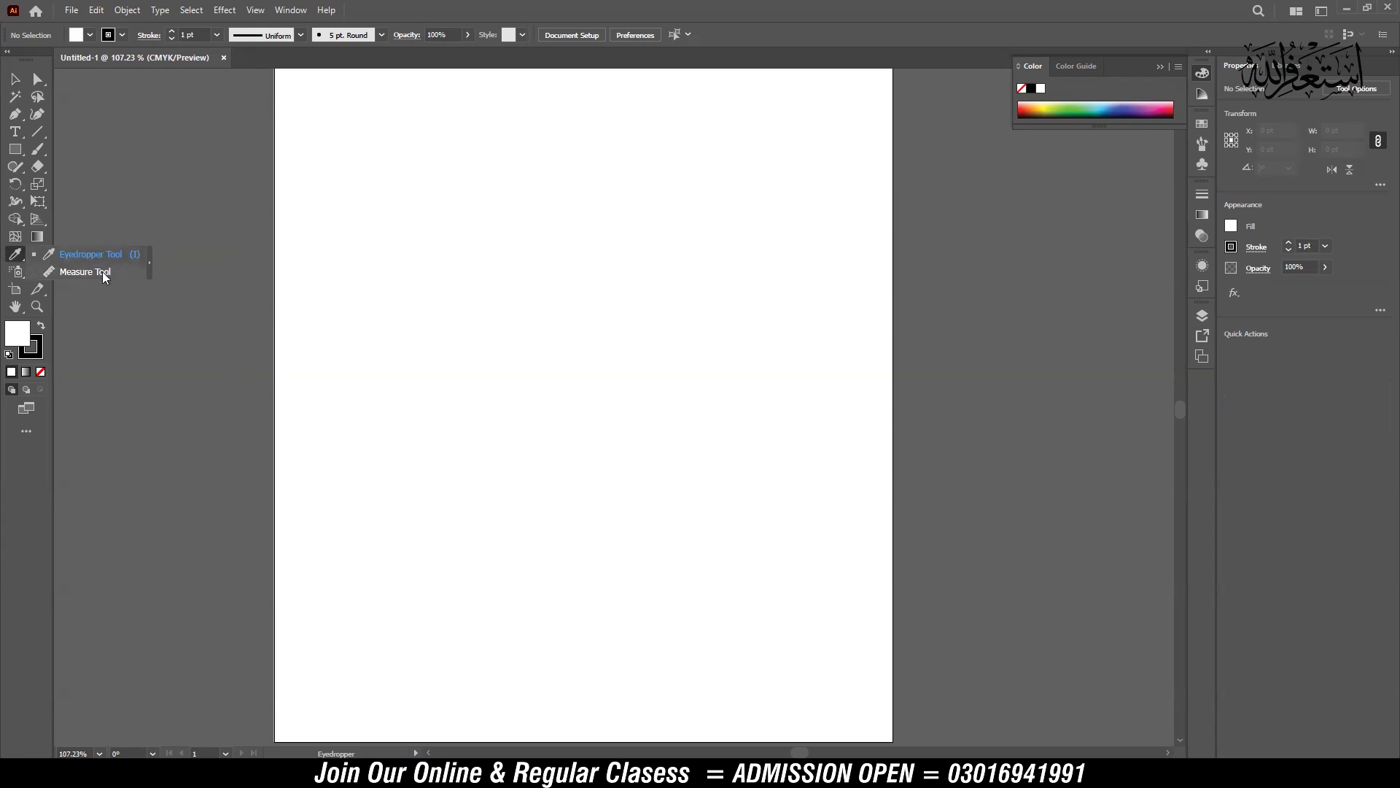
left_click(14, 257)
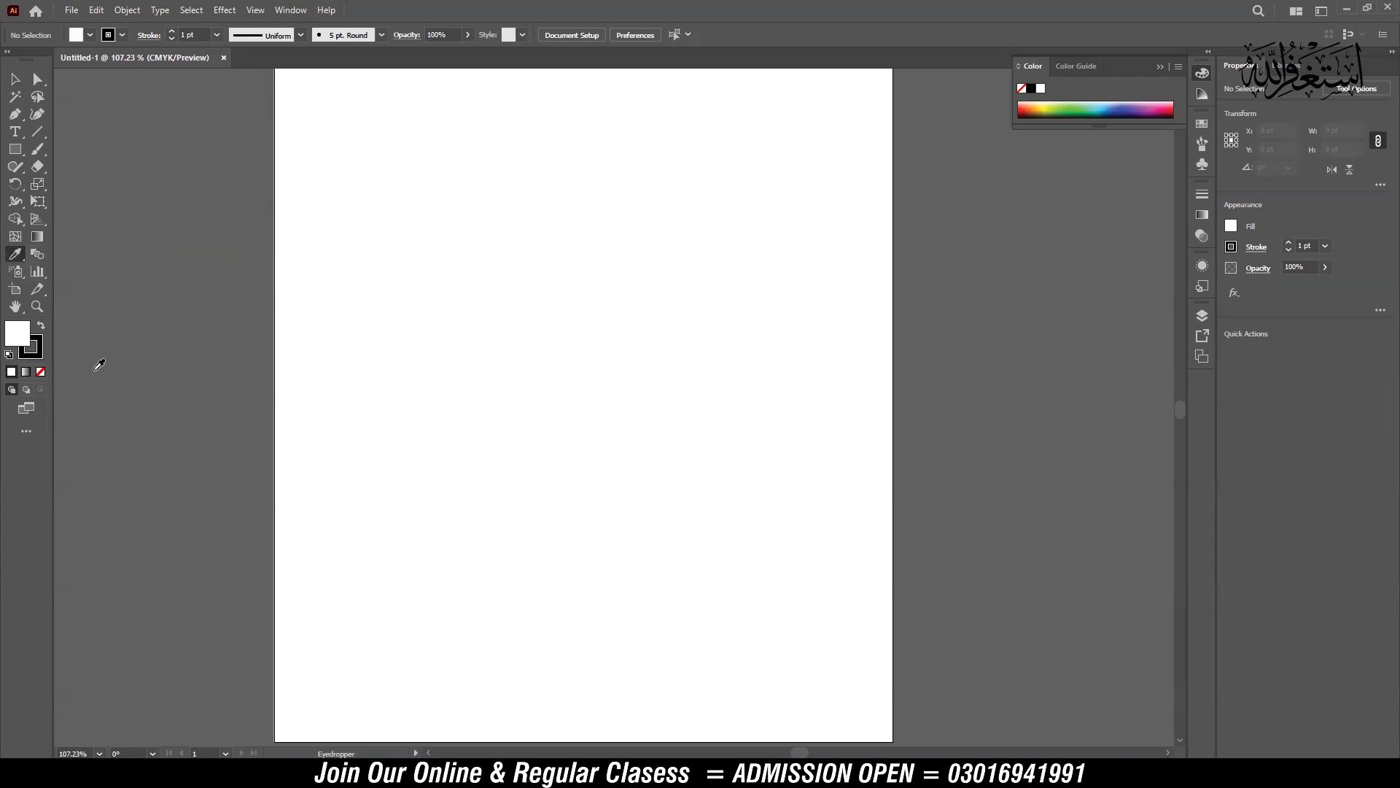
Draw a rectangle of about 292 by 276 pt, fill it teal and move it to the artboard's upper left.
left_click(15, 149)
left_click_drag(360, 238, 655, 516)
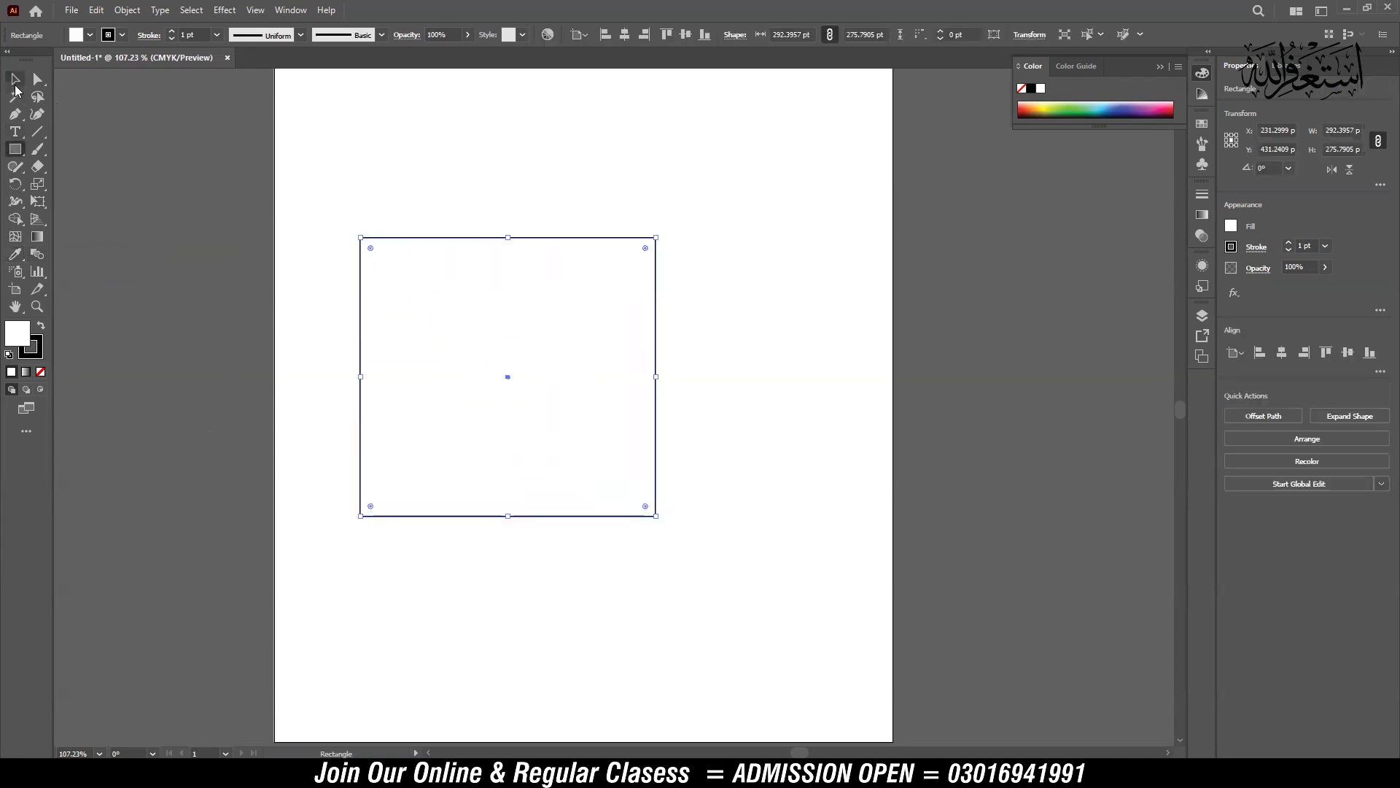
left_click(37, 79)
left_click(15, 80)
left_click_drag(455, 239, 445, 264)
left_click(1096, 106)
left_click_drag(552, 330, 518, 188)
Draw five smaller rectangles of varying sizes around the right side and below the large teal rectangle.
left_click(15, 148)
left_click_drag(690, 240, 813, 348)
left_click_drag(723, 405, 815, 498)
left_click_drag(609, 517, 709, 614)
left_click_drag(442, 522, 520, 612)
left_click_drag(300, 434, 431, 506)
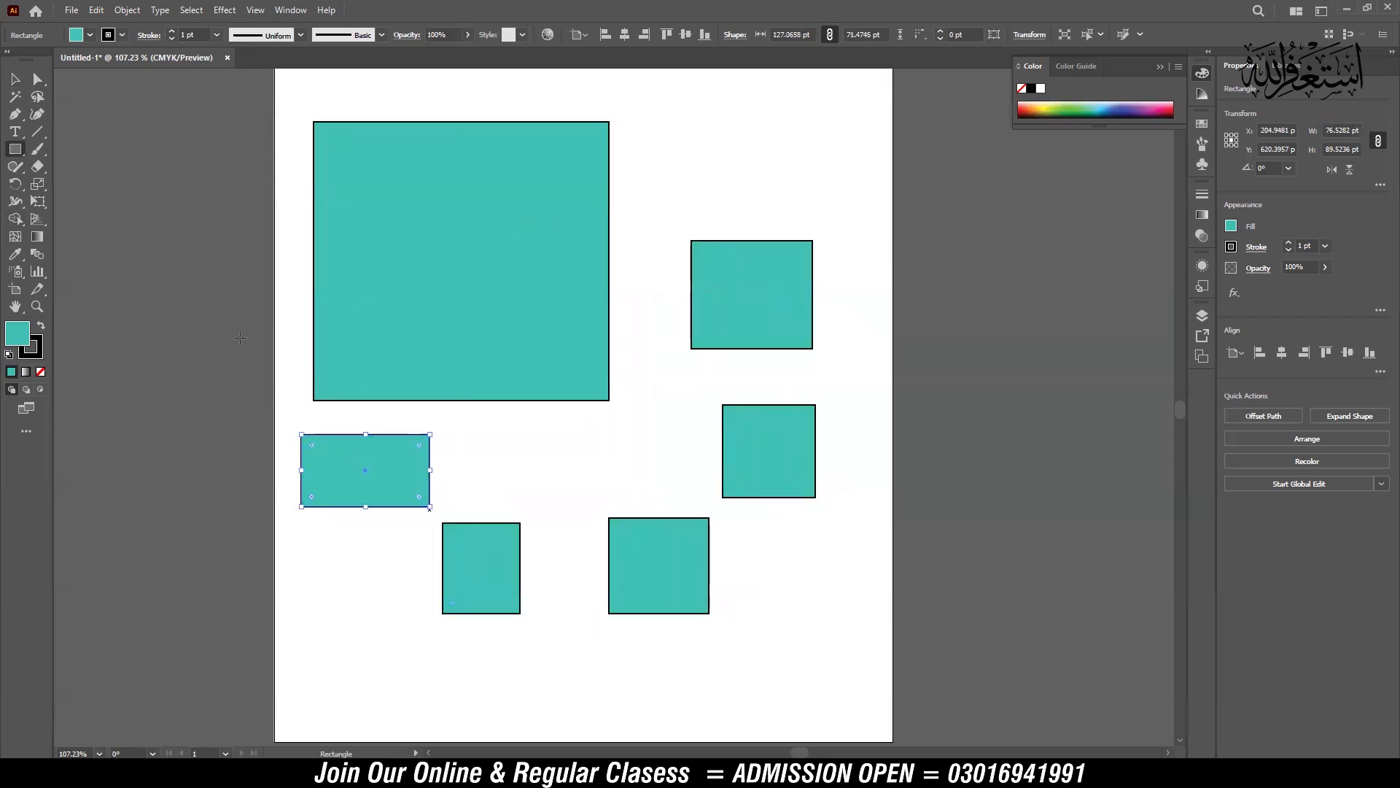
Recolor four of the small rectangles pink, blue, orange and dark green, leaving the leftmost one teal.
left_click(14, 79)
left_click(729, 291)
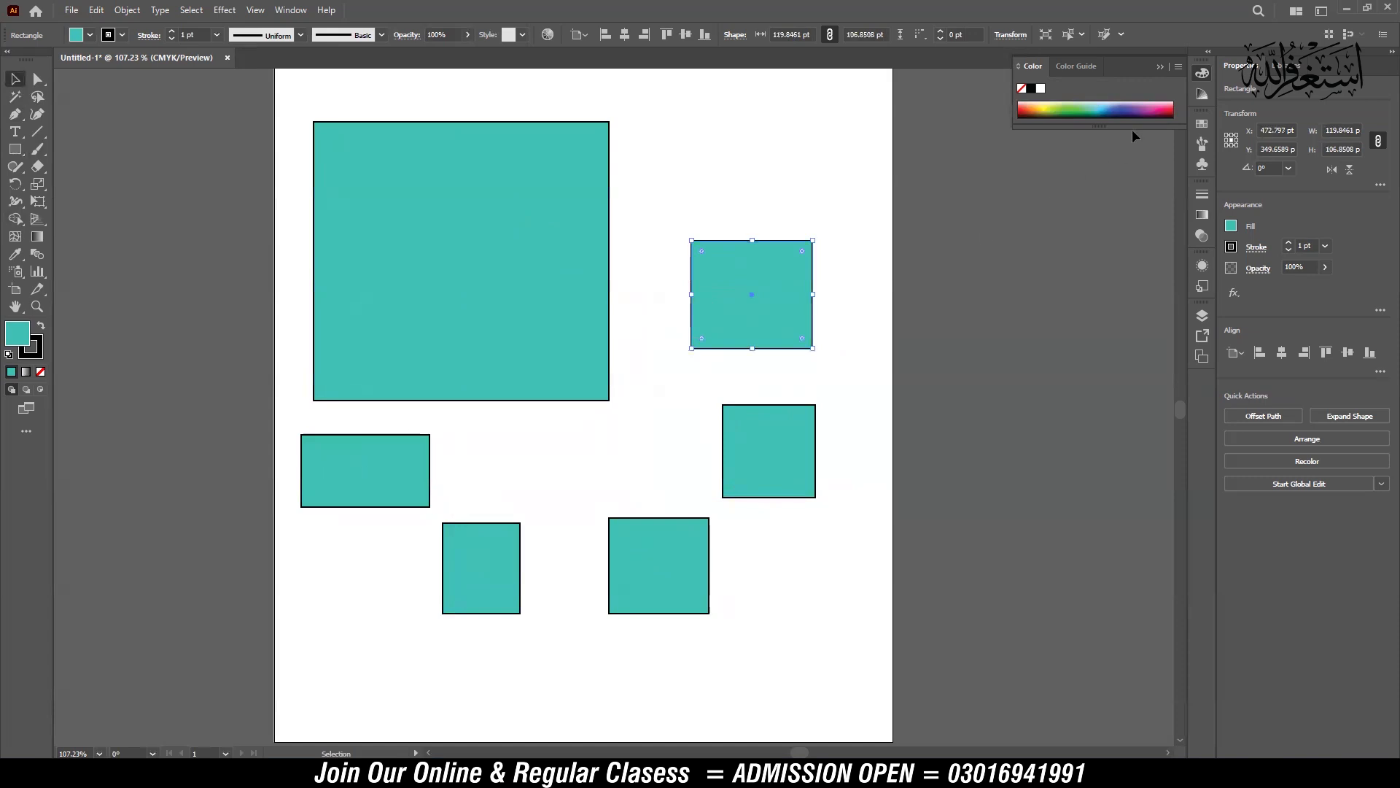
left_click(1158, 108)
left_click(768, 450)
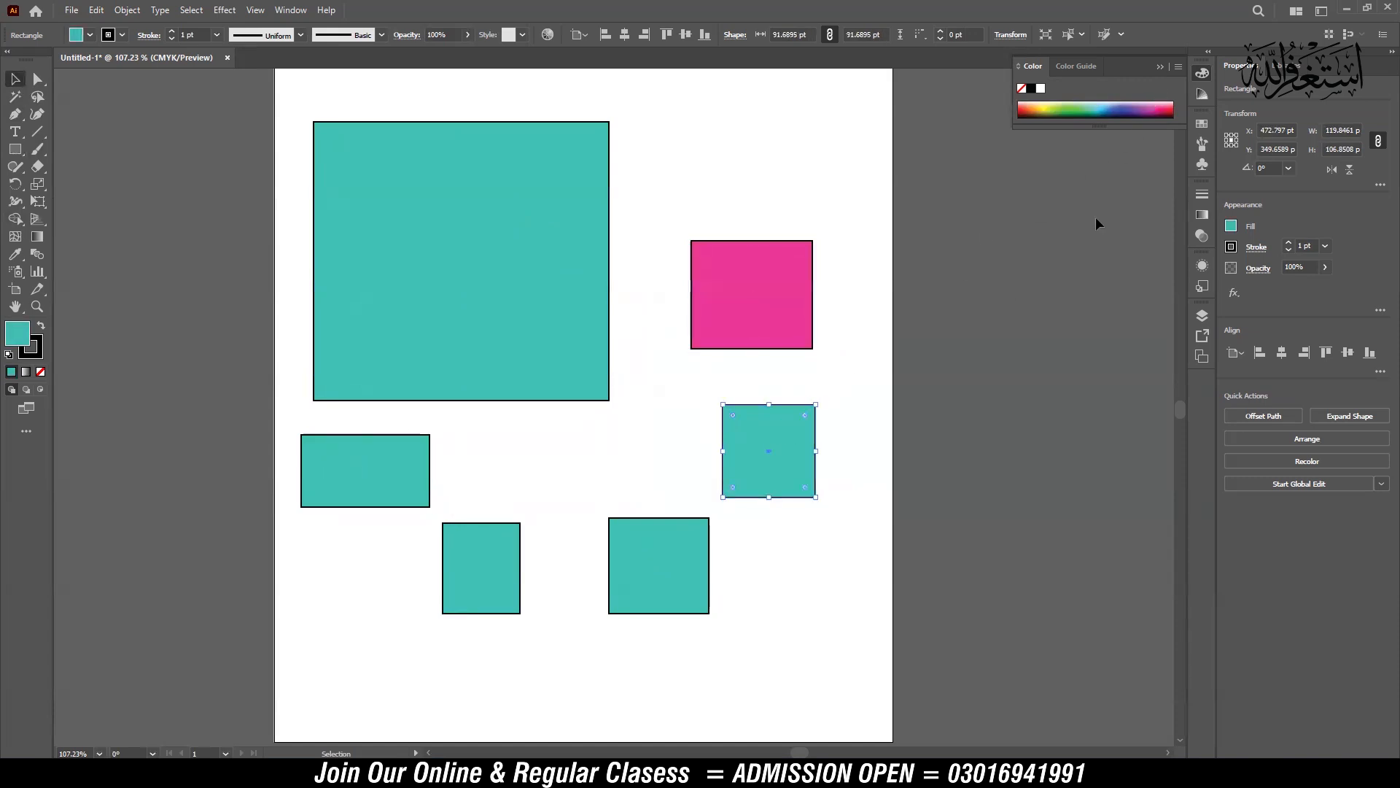
left_click(1108, 108)
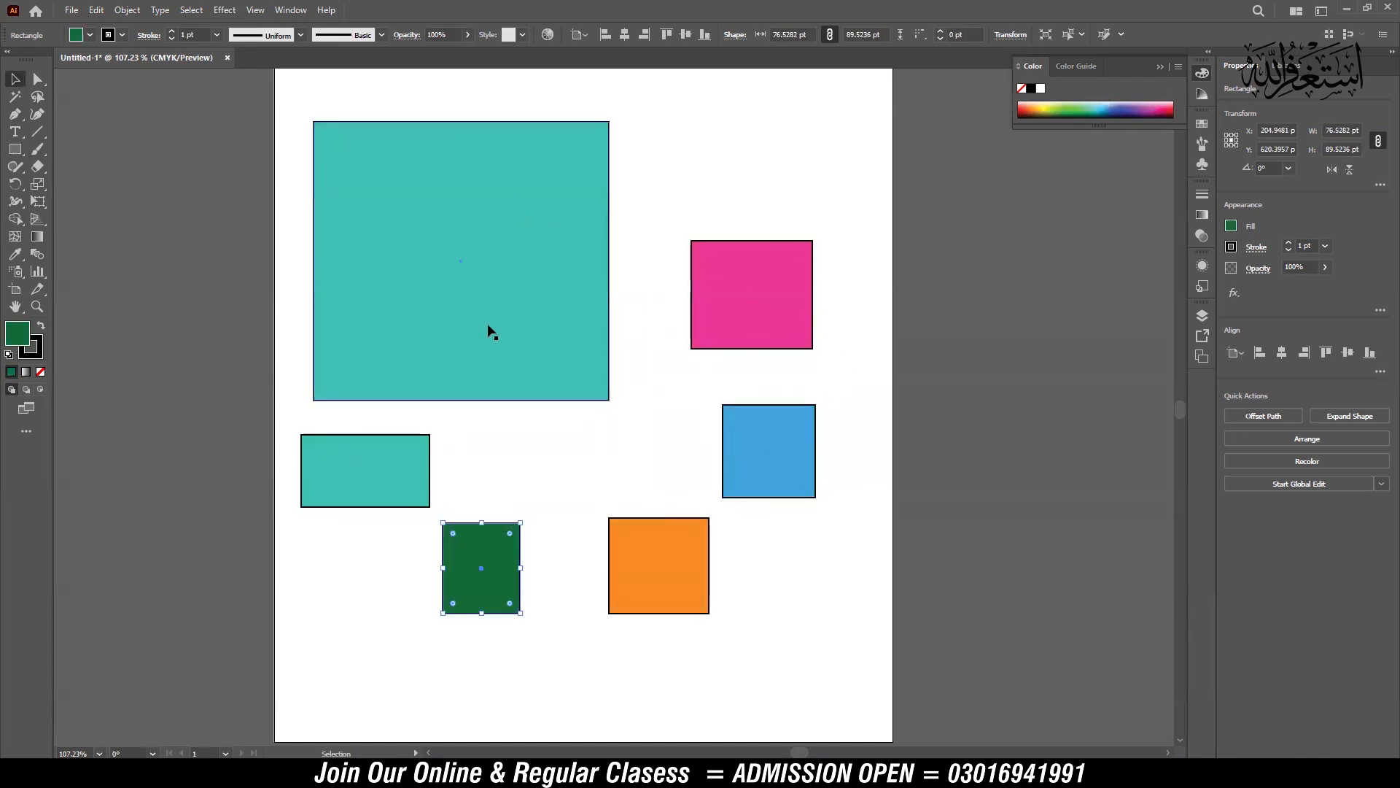
Move the large teal rectangle slightly up and place the small teal rectangle closer beneath it.
left_click_drag(488, 325, 488, 313)
left_click_drag(374, 475, 382, 434)
left_click_drag(463, 286, 459, 287)
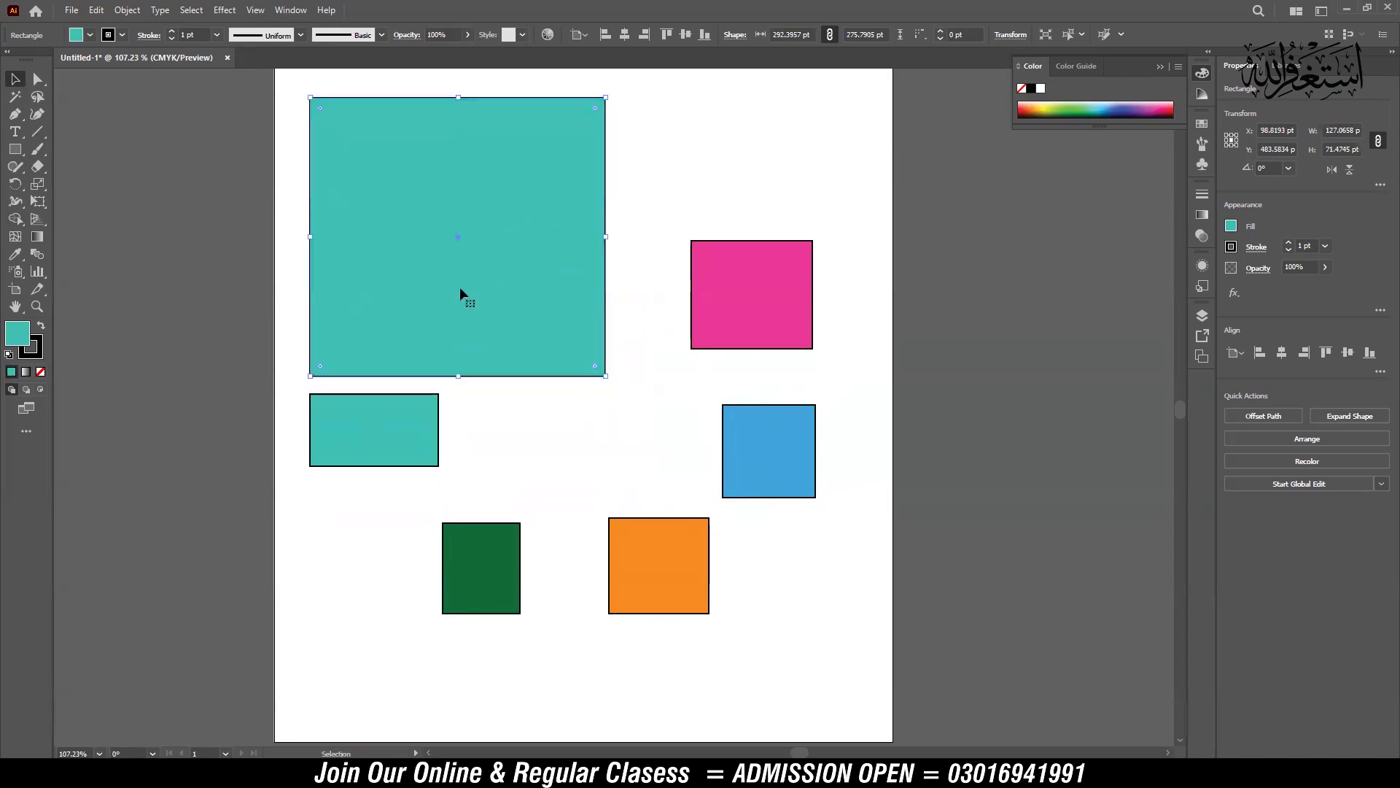
Use the Eyedropper to apply each small rectangle's fill to the large rectangle in turn, ending with pink.
left_click(15, 257)
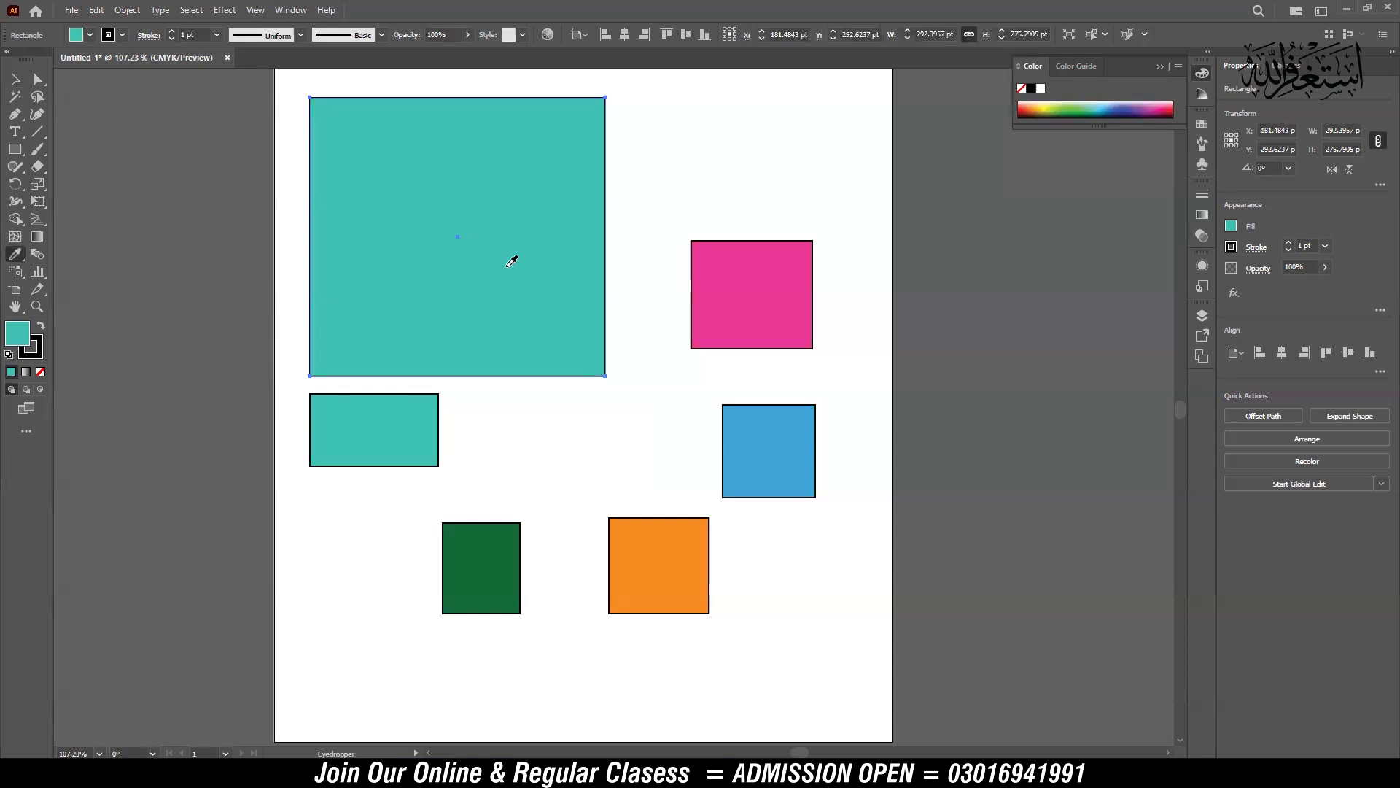
left_click(745, 283)
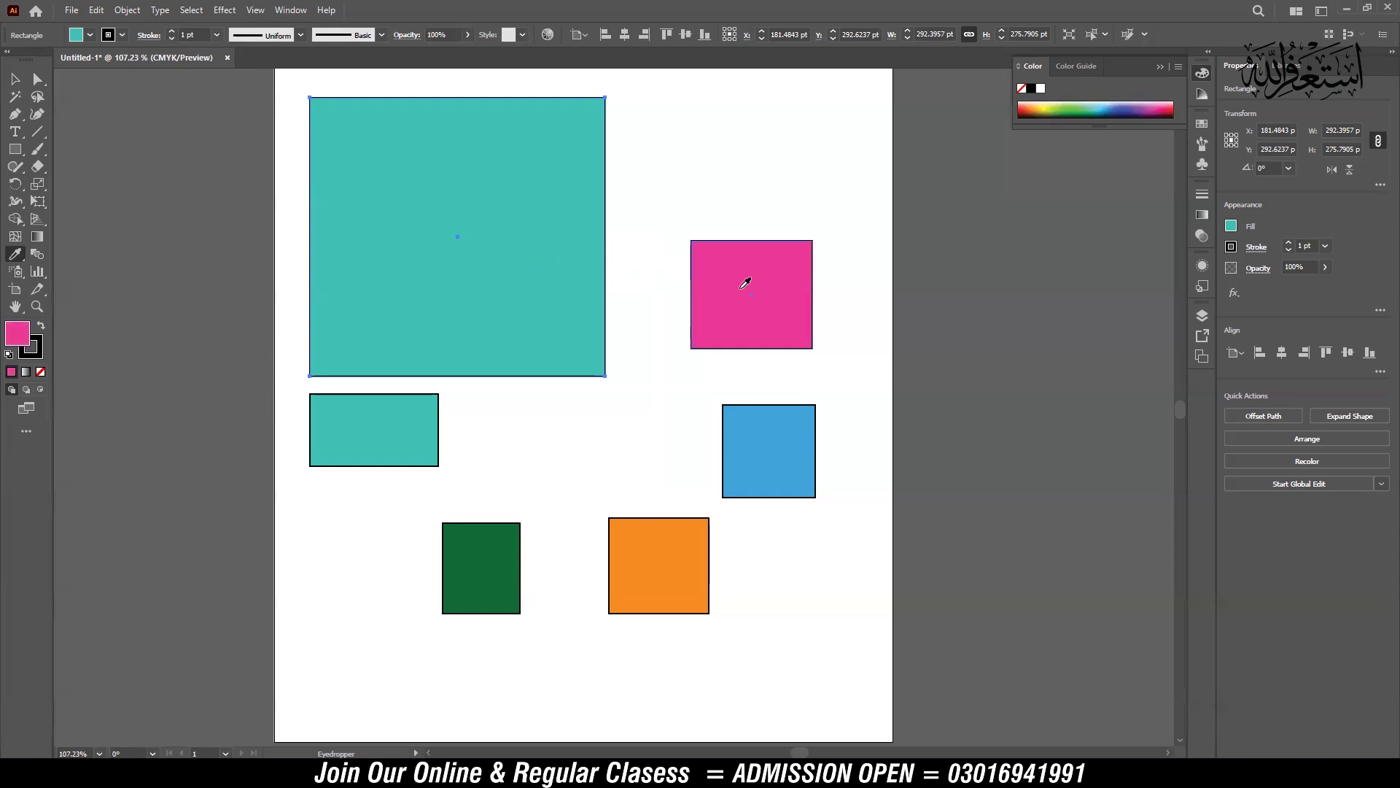
left_click(772, 425)
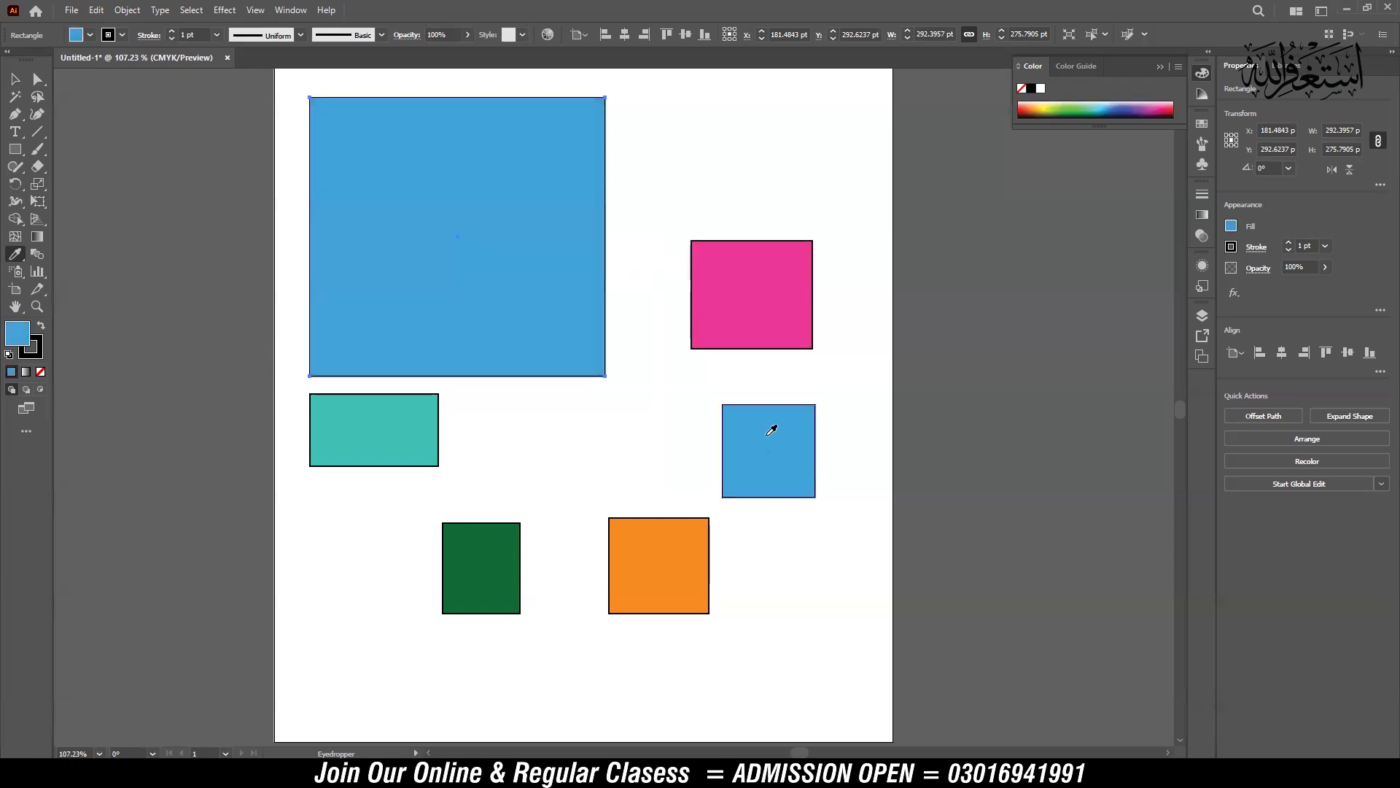
left_click(704, 534)
left_click(513, 573)
left_click(425, 436)
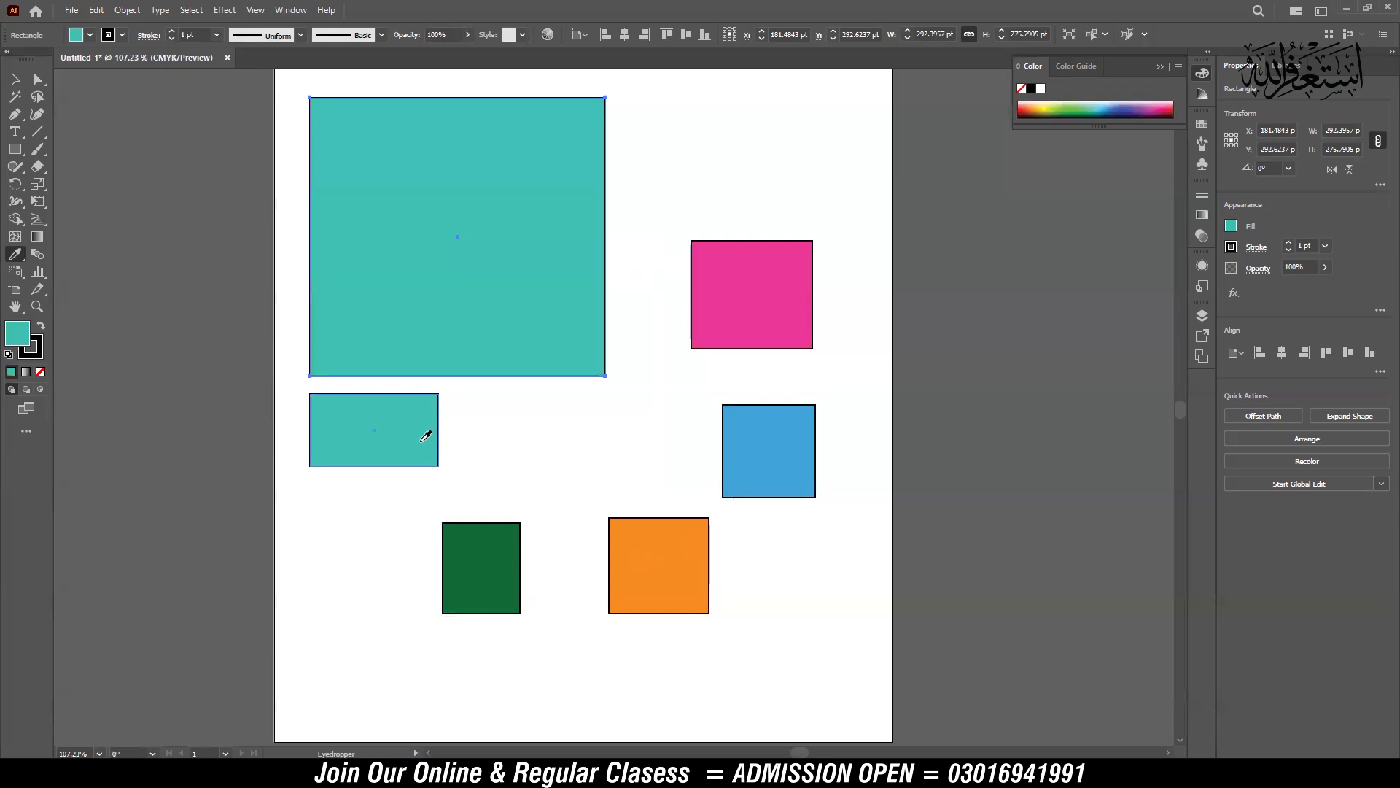
left_click(641, 536)
left_click(781, 293)
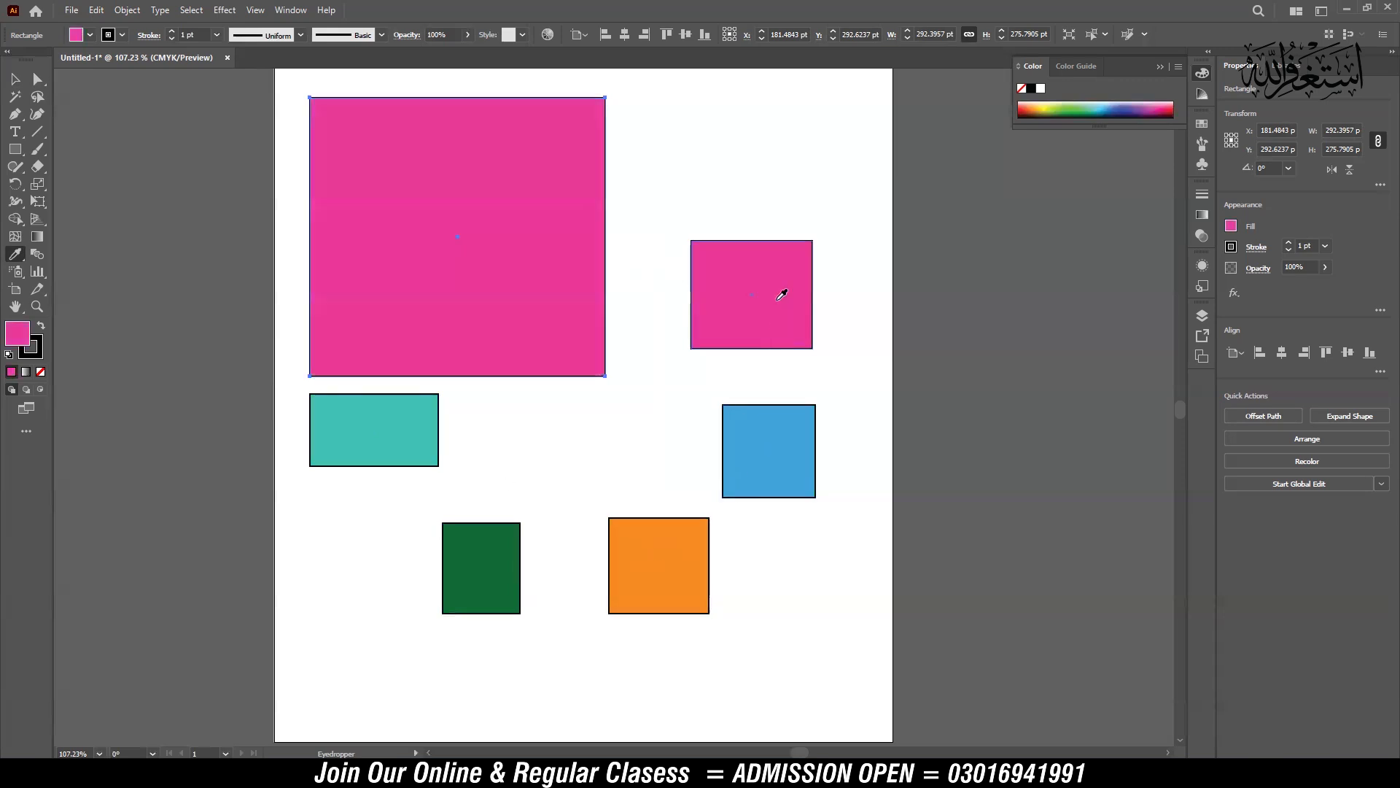
left_click(15, 78)
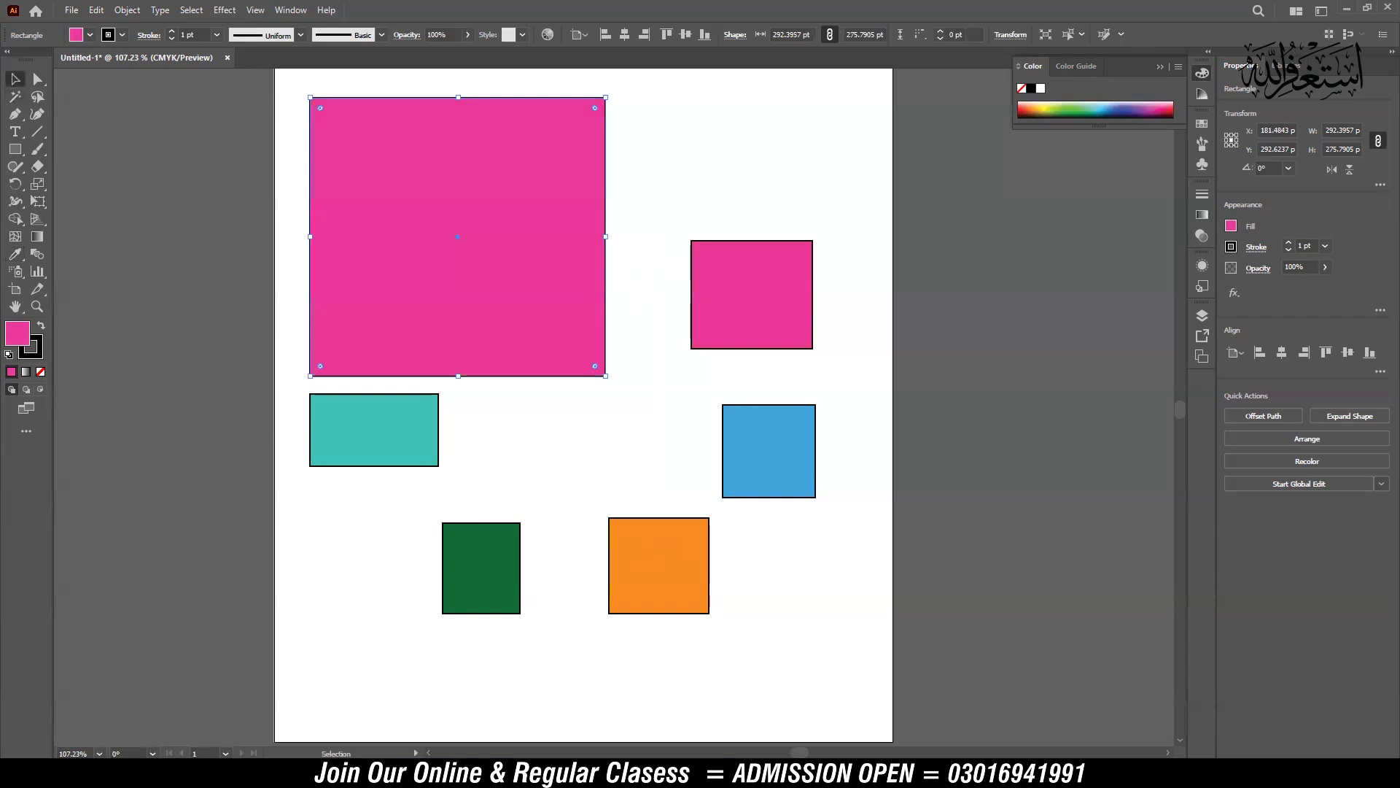
Place the family photo from the file folder into the document as a linked image.
mouse_move(295, 748)
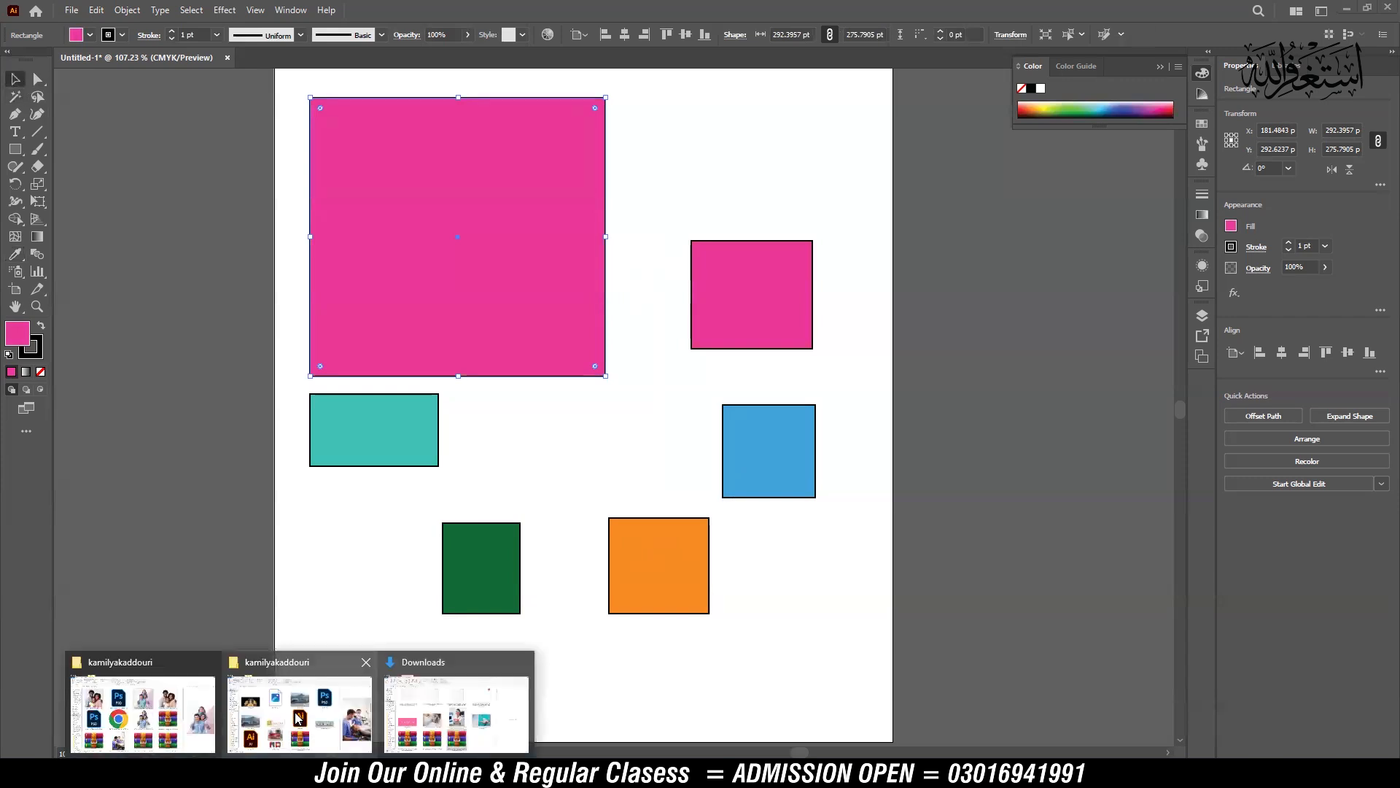
left_click(146, 711)
left_click_drag(704, 438, 921, 550)
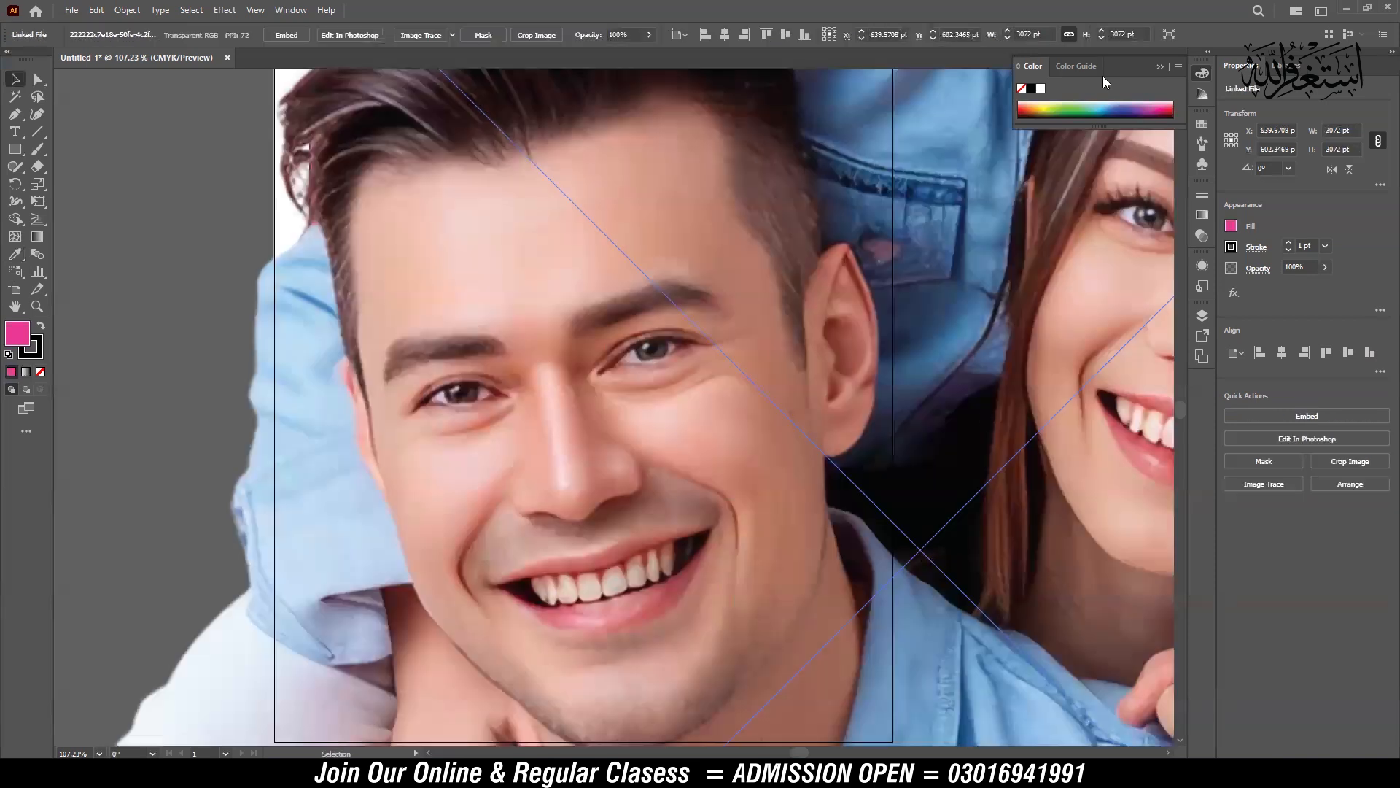
Set the photo's size to 50 pt, enlarge it to about 403 pt square and position it at the artboard's right edge.
left_click_drag(1138, 32, 1035, 33)
type("50")
key("Return")
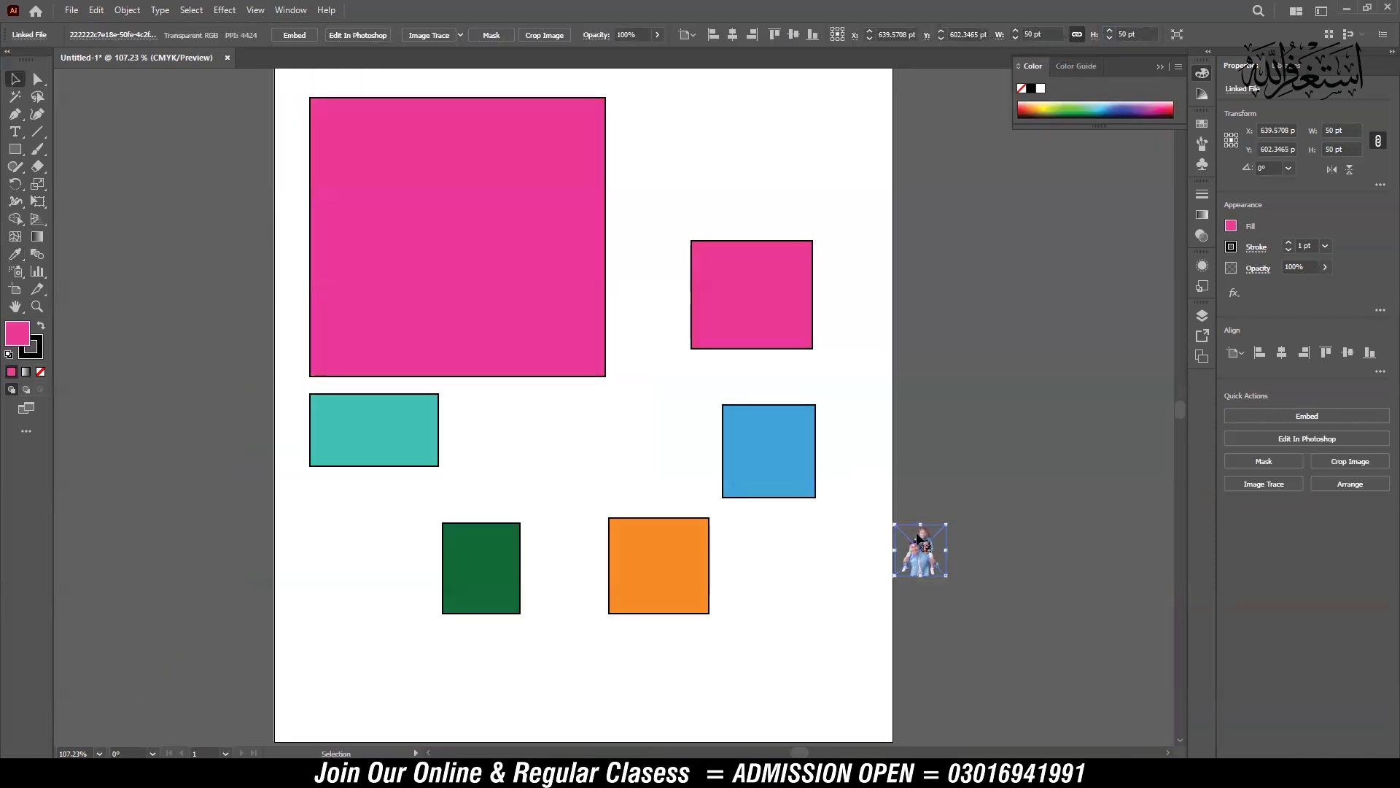
left_click_drag(945, 524, 1124, 294)
left_click_drag(937, 580, 1060, 368)
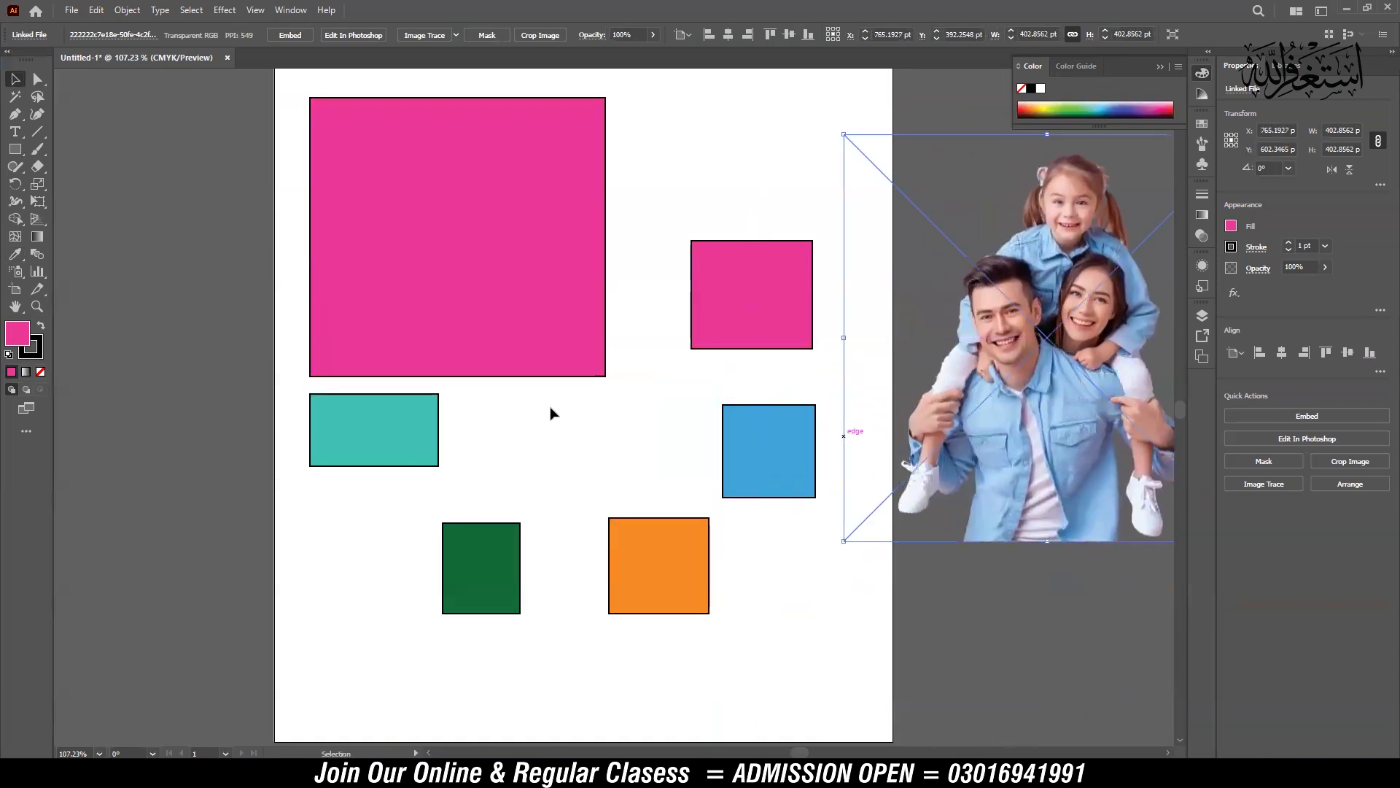
Recolor the large rectangle with Eyedropper samples from the father's shirt and face and up to the daughter's hair in the photo.
left_click(470, 279)
left_click(14, 254)
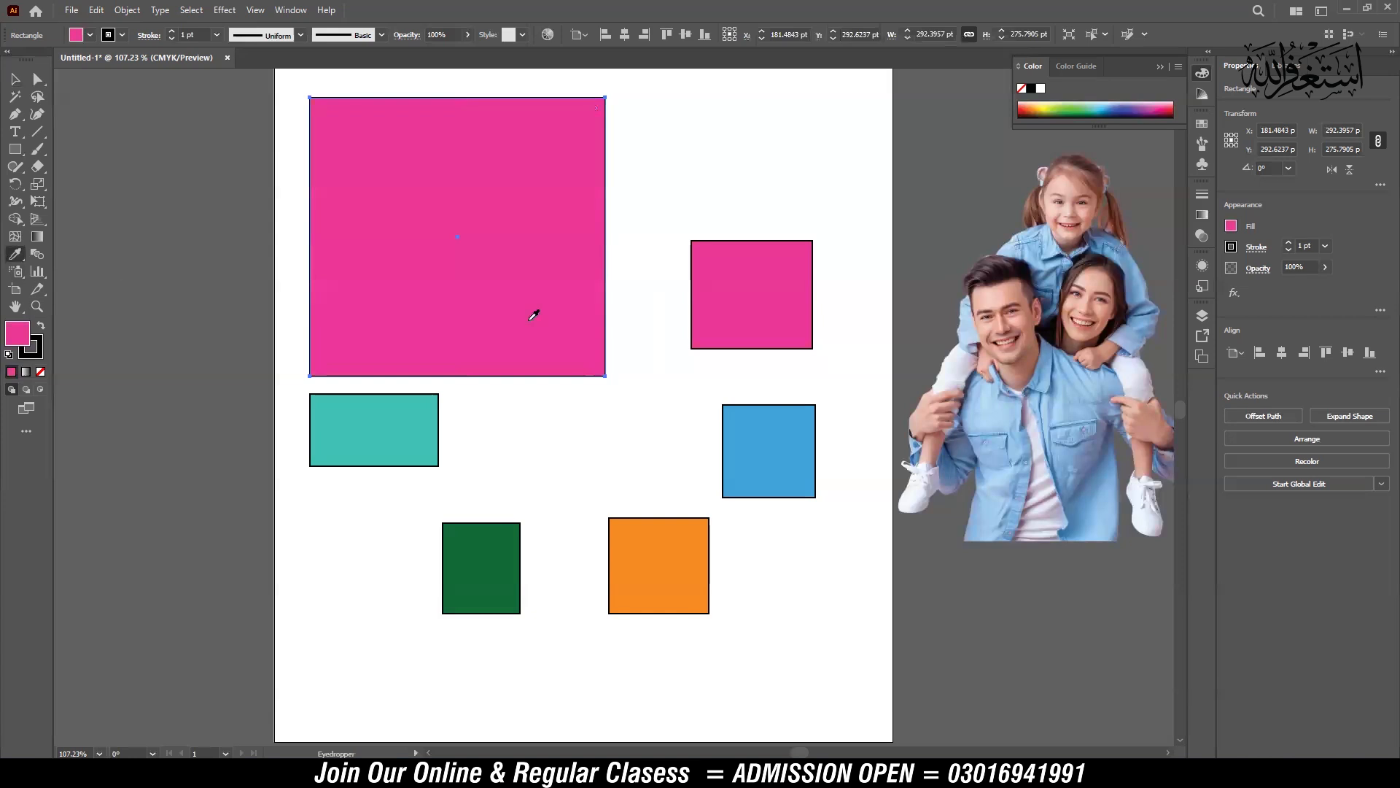
left_click(1003, 415)
left_click(1019, 345)
left_click(1024, 320)
left_click(1025, 274)
left_click(1032, 255)
left_click(1039, 241)
left_click(1051, 219)
left_click(1047, 170)
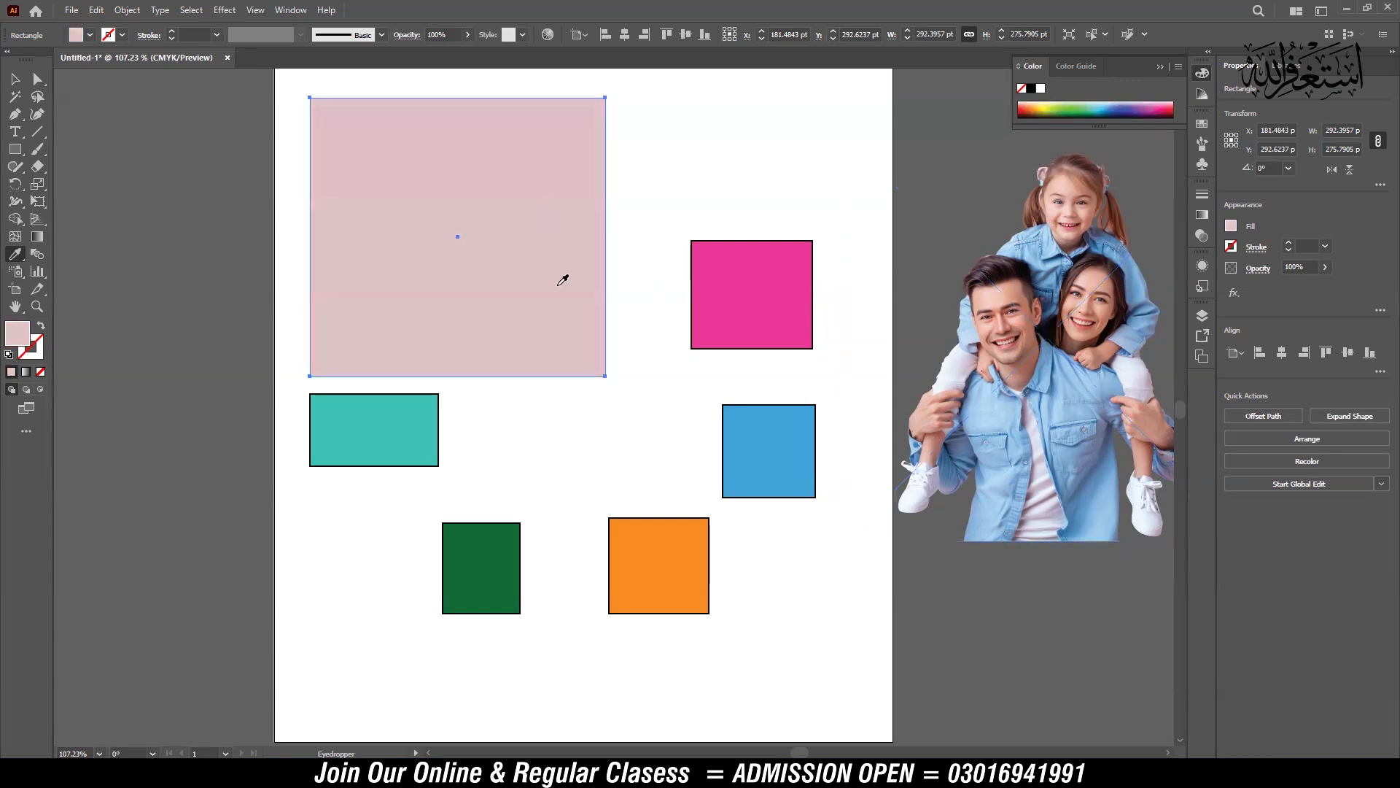
Sample the shoe, hand and shirt areas of the photo for the large rectangle, ending with the white undershirt's color.
left_click(1086, 508)
left_click(1149, 489)
left_click(1148, 412)
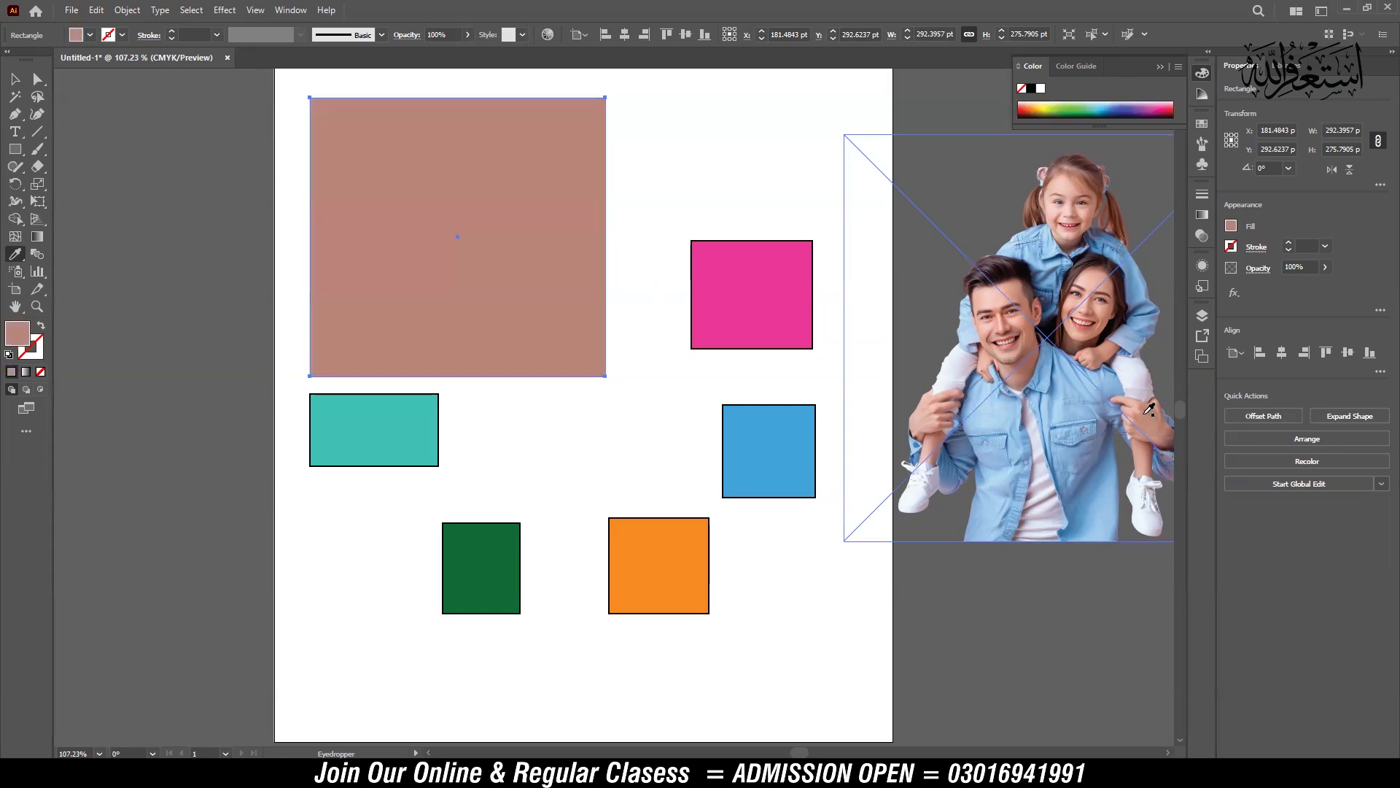
left_click(1043, 485)
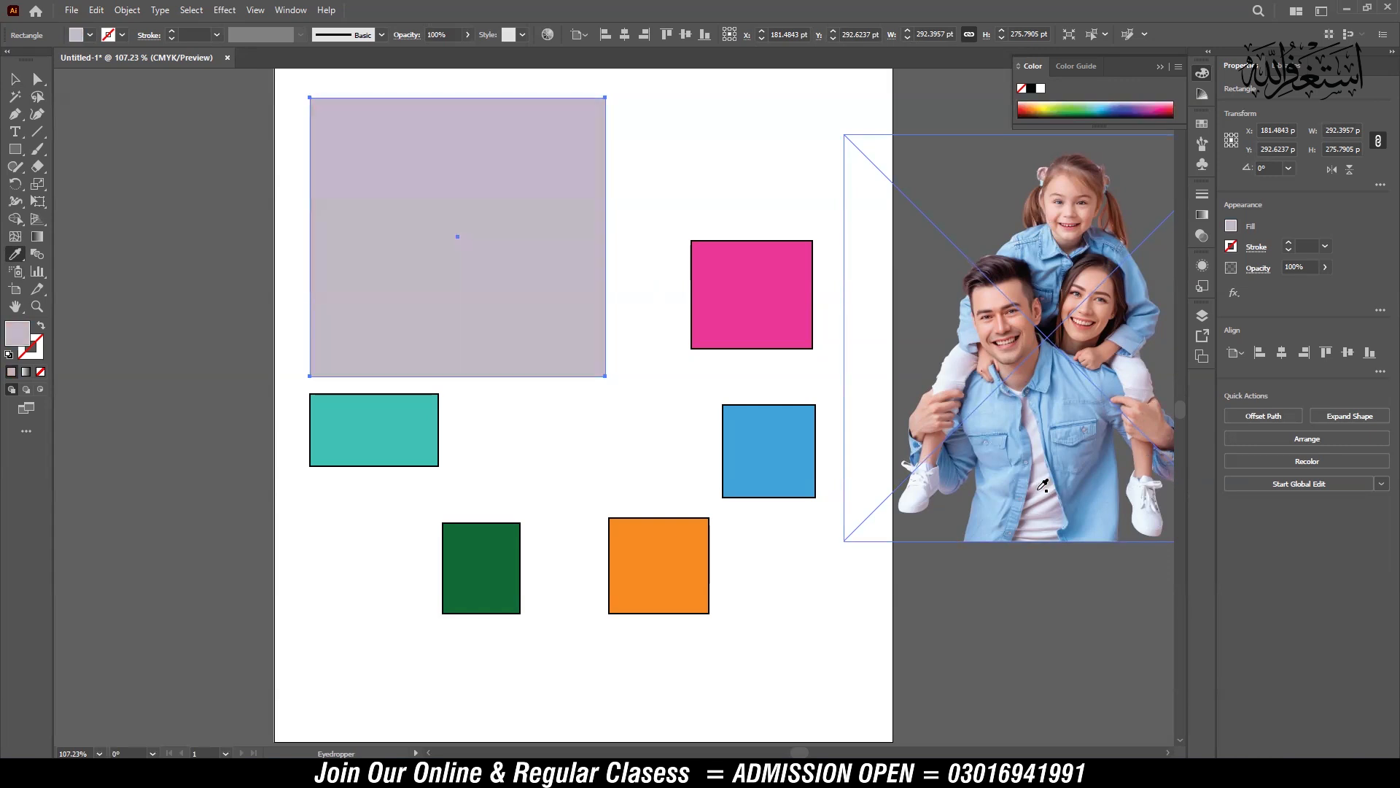
left_click(15, 79)
Measure the large rectangle's width, its center-to-bottom distance, the gap to the pink rectangle and the green rectangle's height with the Measure Tool.
left_click(13, 257)
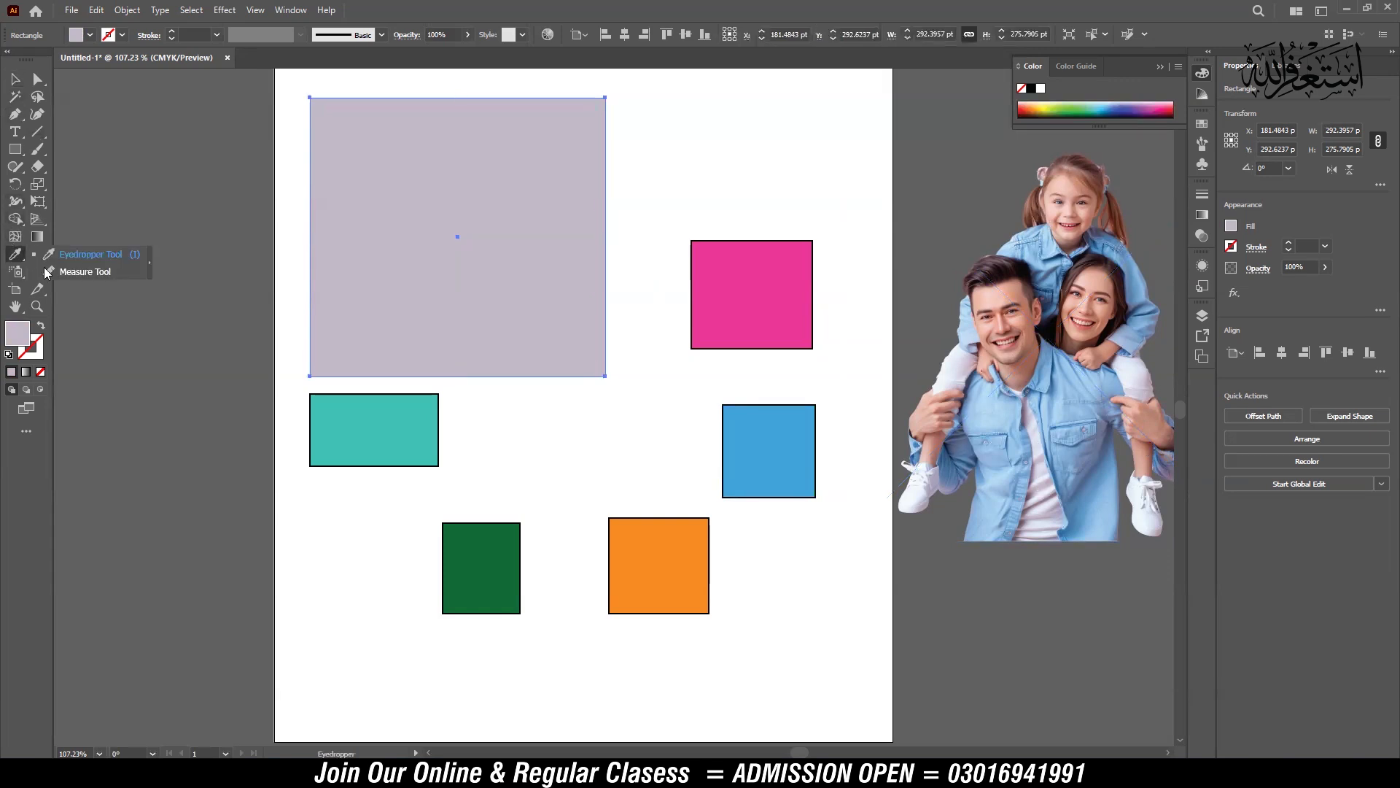
left_click(89, 271)
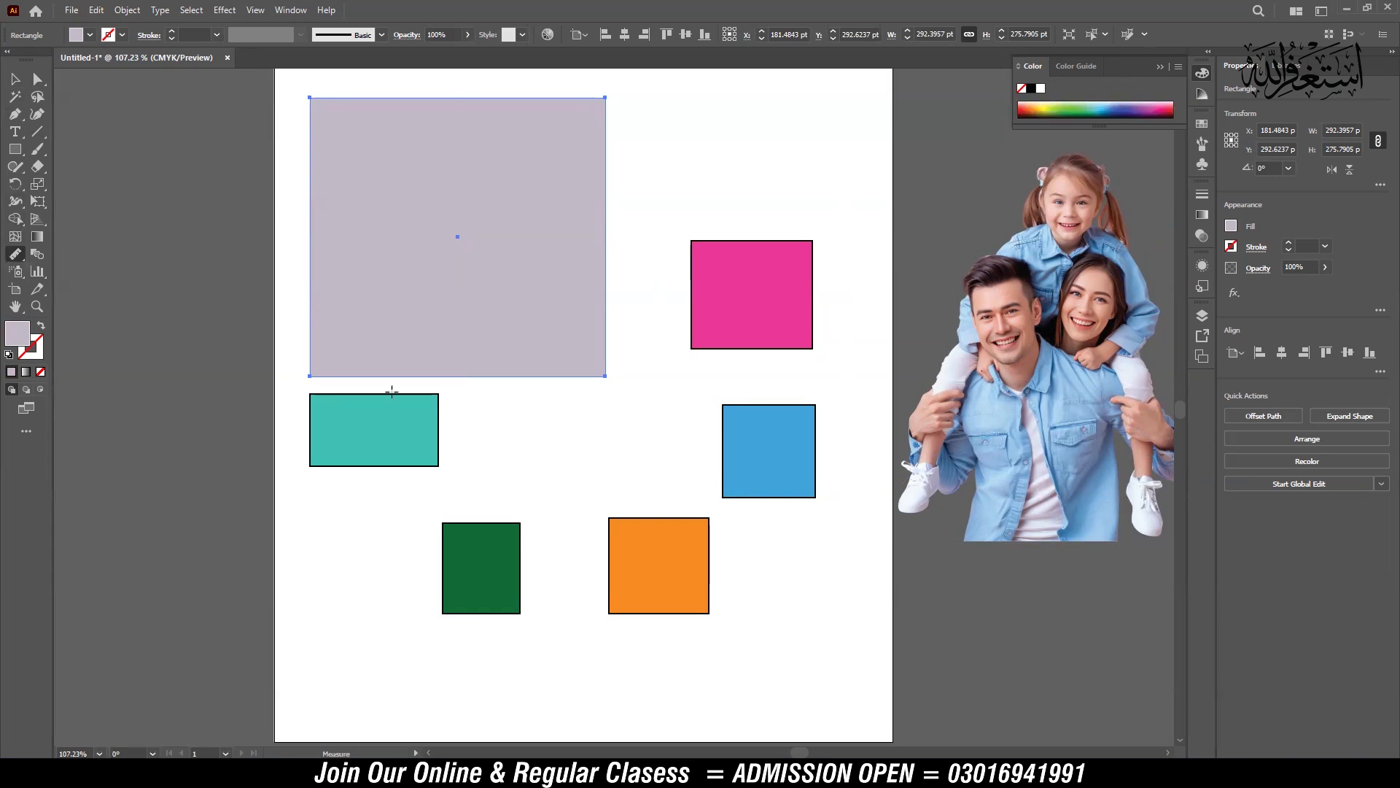
left_click_drag(309, 376, 604, 378)
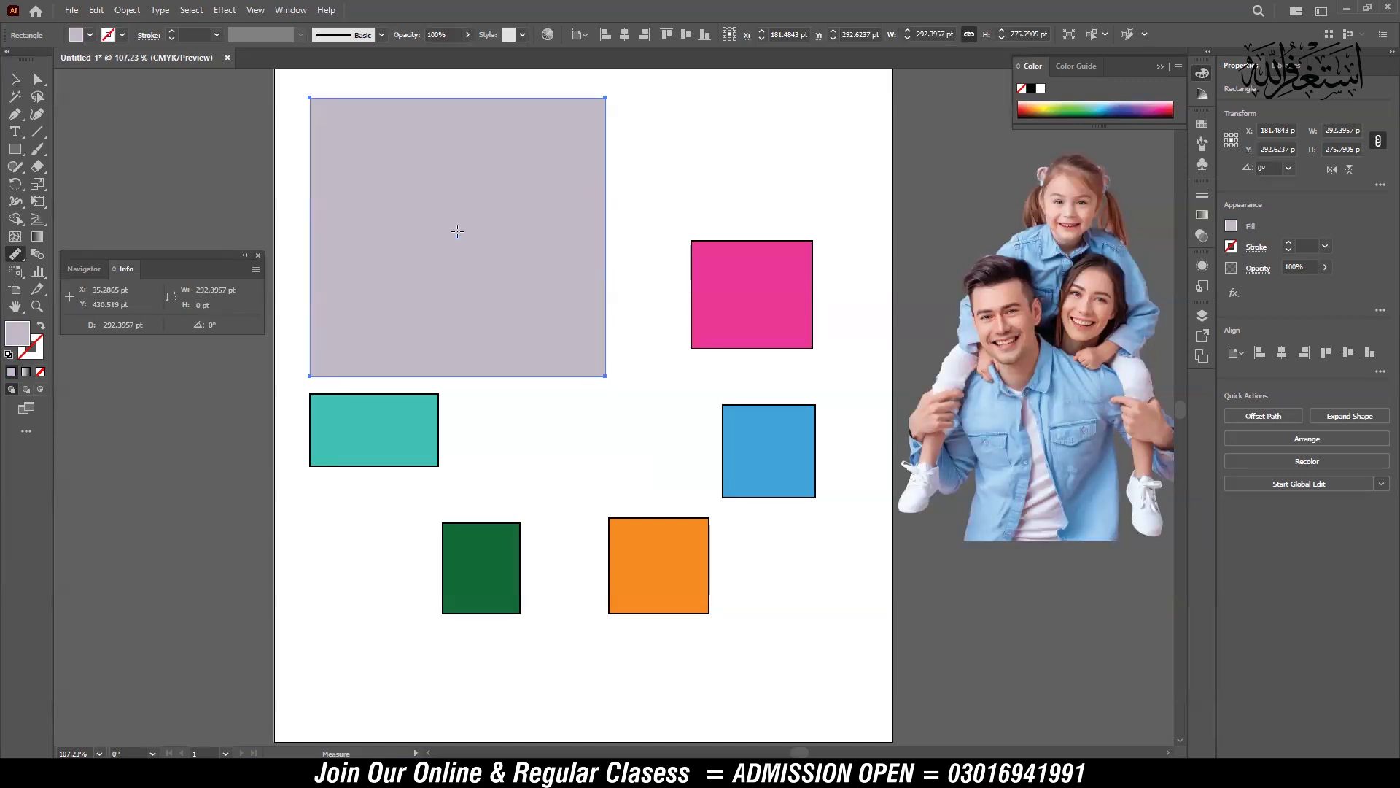
left_click_drag(453, 234, 458, 376)
left_click_drag(605, 97, 691, 243)
left_click_drag(442, 613, 442, 522)
Review the Guides & Grid preferences and the Eyedropper Options, dismissing both dialogs without changes.
double_click(15, 255)
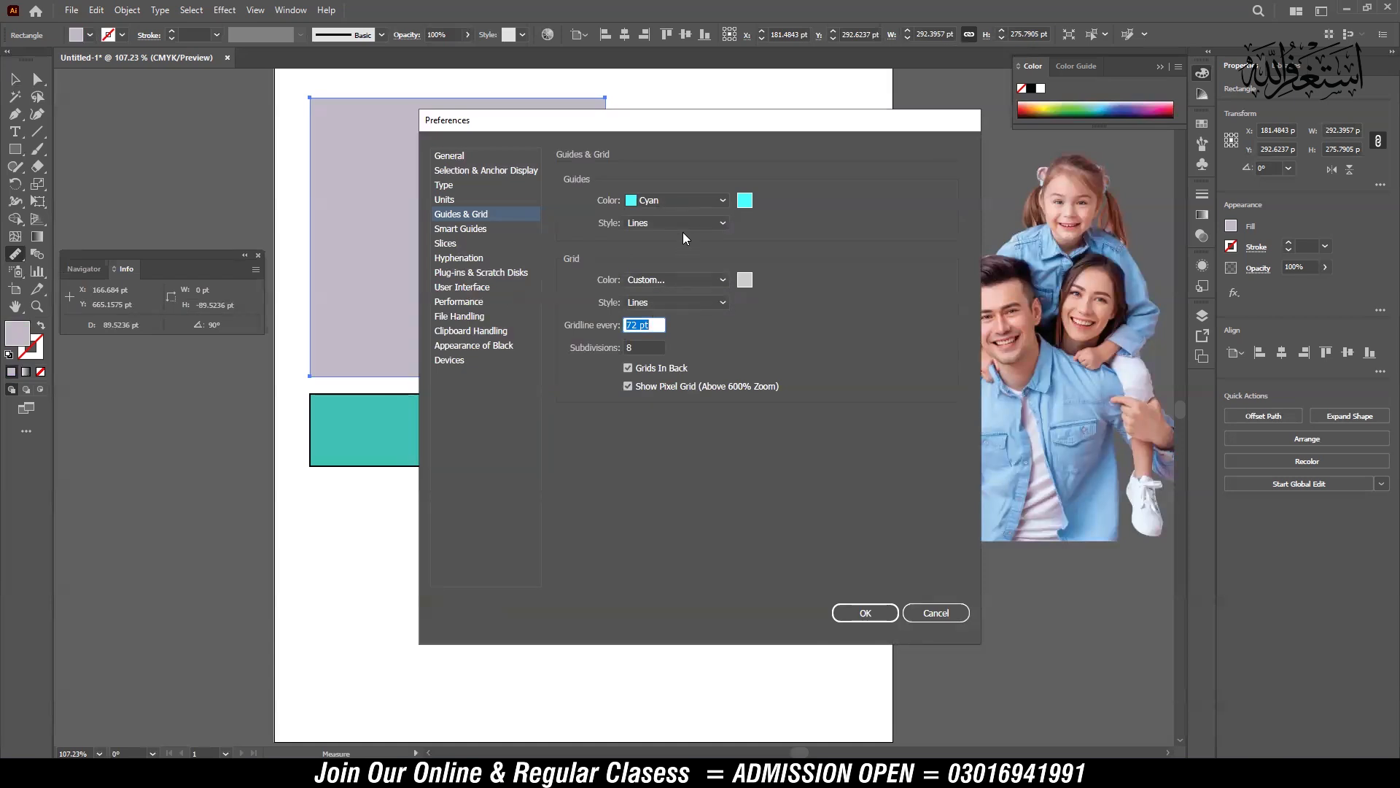
left_click(935, 612)
left_click(15, 257)
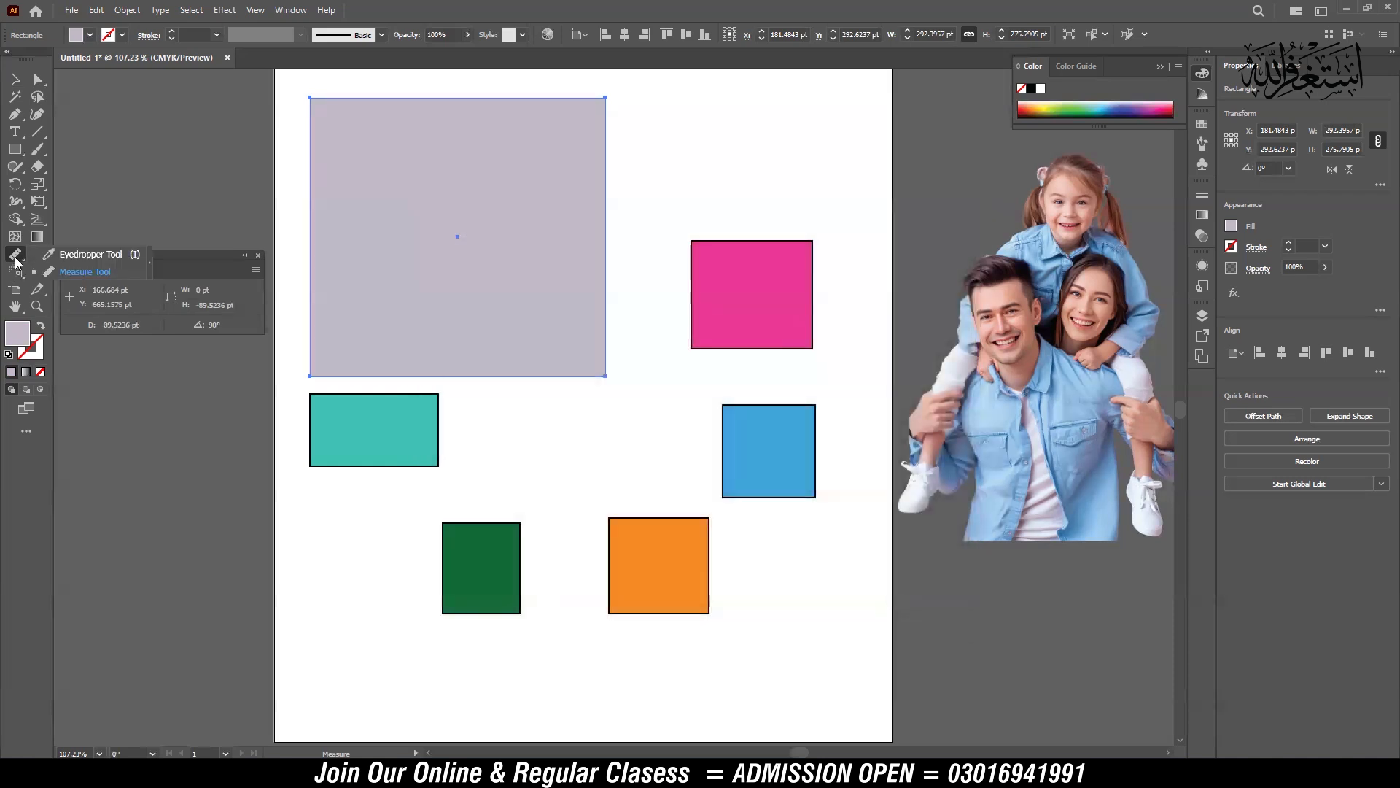
left_click(80, 255)
double_click(16, 257)
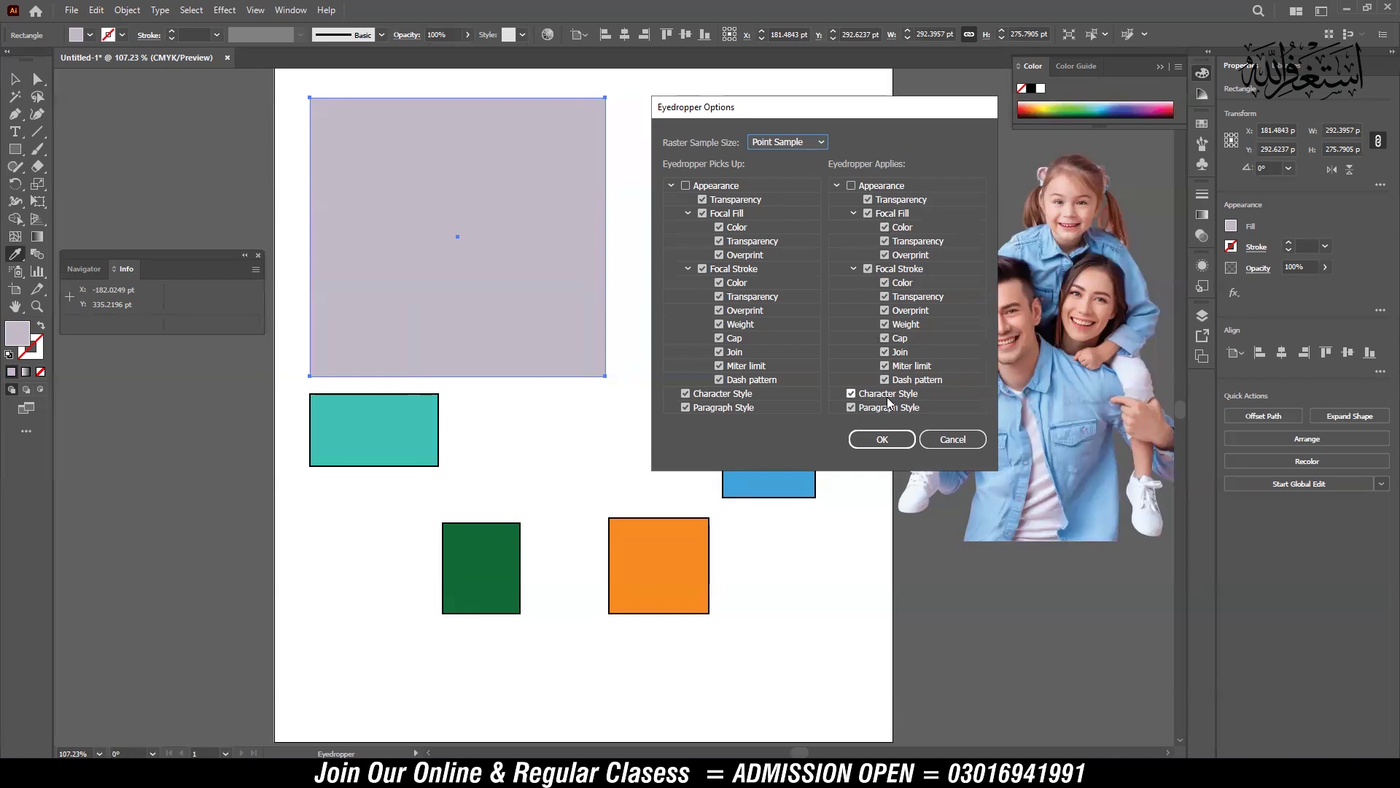
left_click(957, 436)
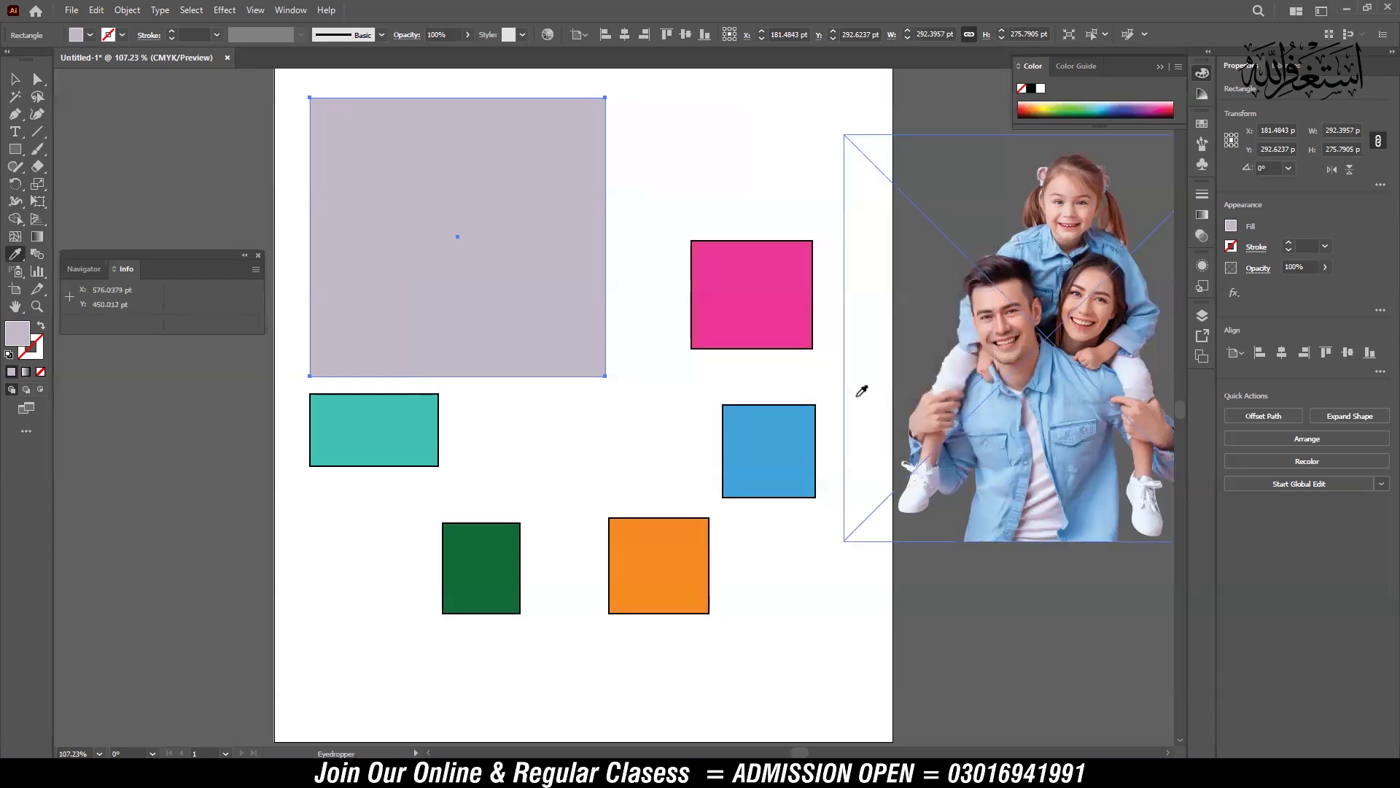
Delete all the rectangles from the artboard, keeping the family photo.
key("v")
left_click(678, 492)
key("Delete")
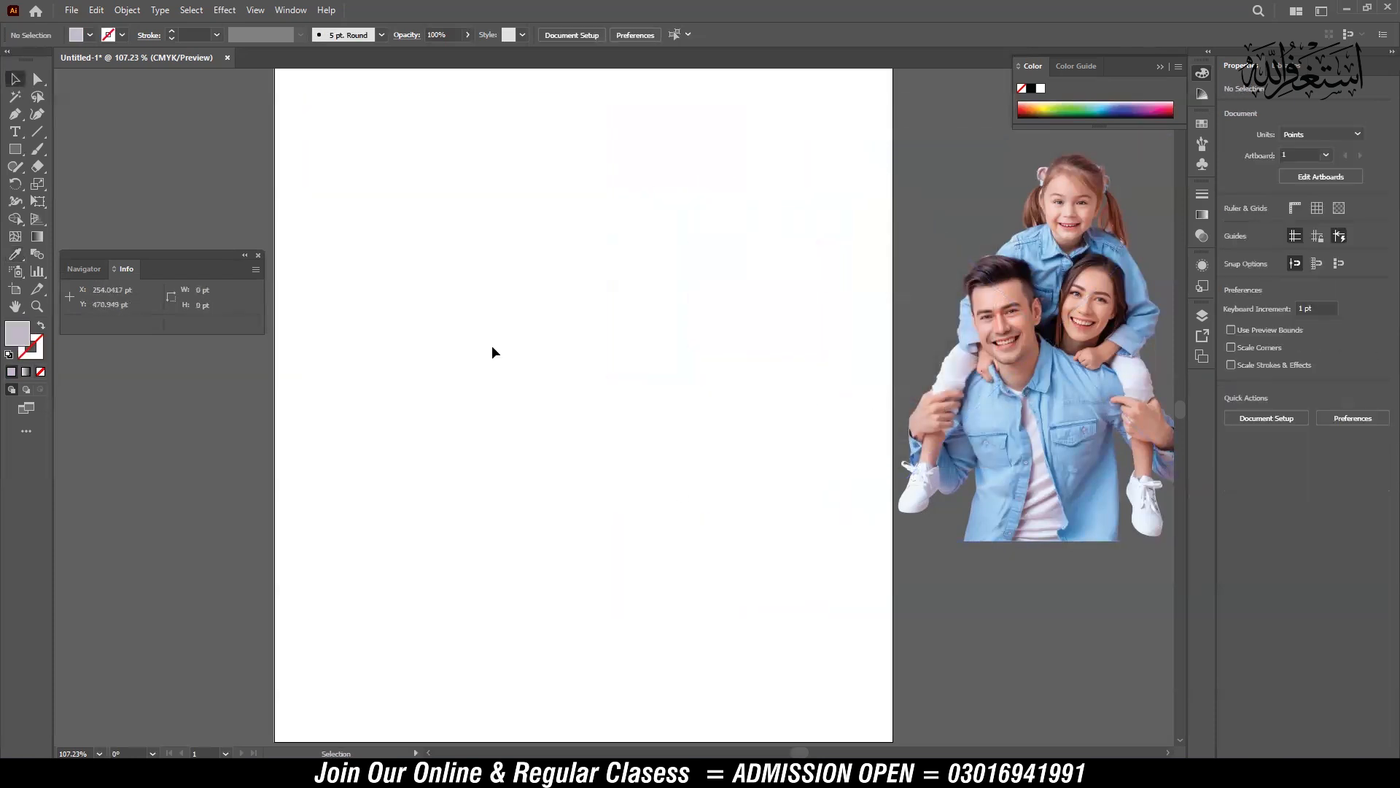
Add the text "Pakistan", scale it to a font size of about 121 pt and move it near the artboard's top.
key("t")
left_click(421, 259)
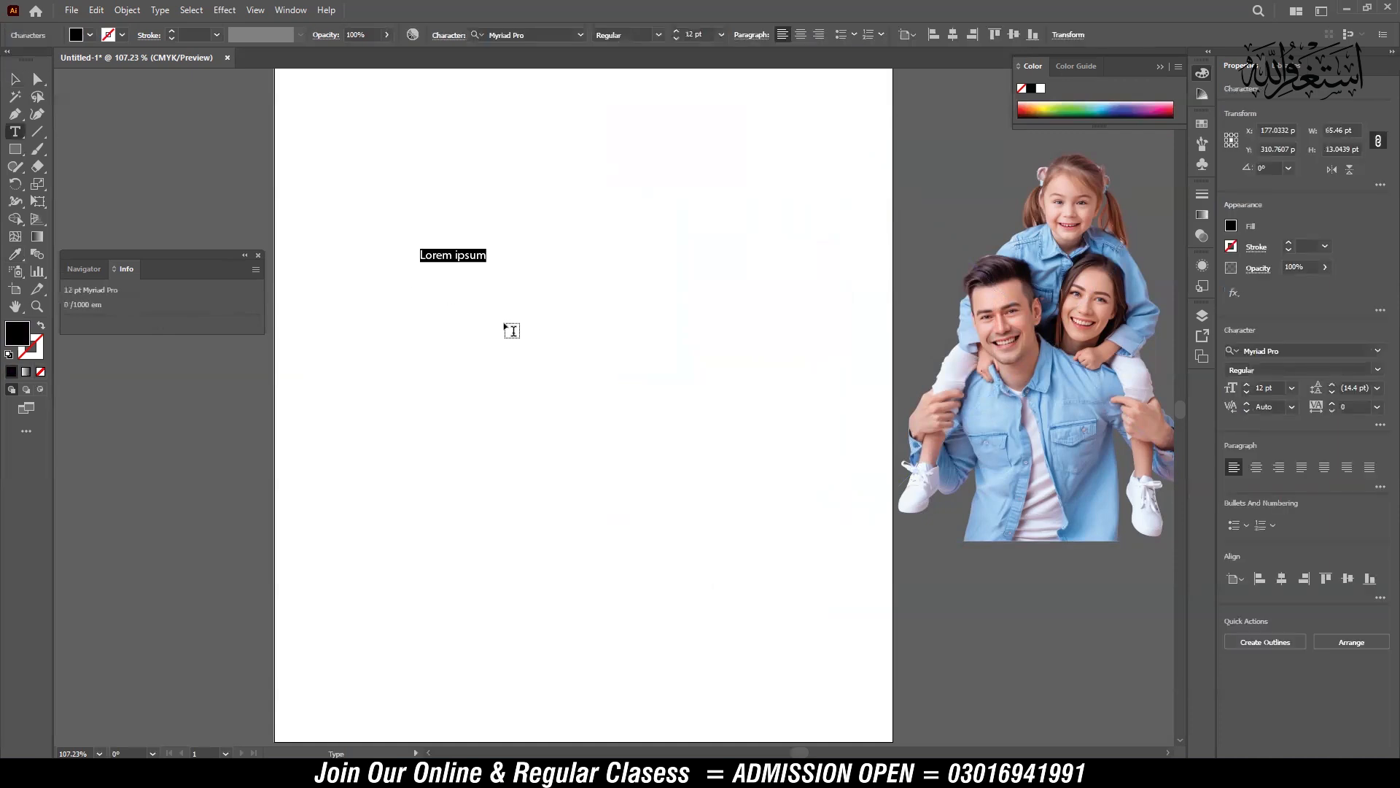
type("Pakistan")
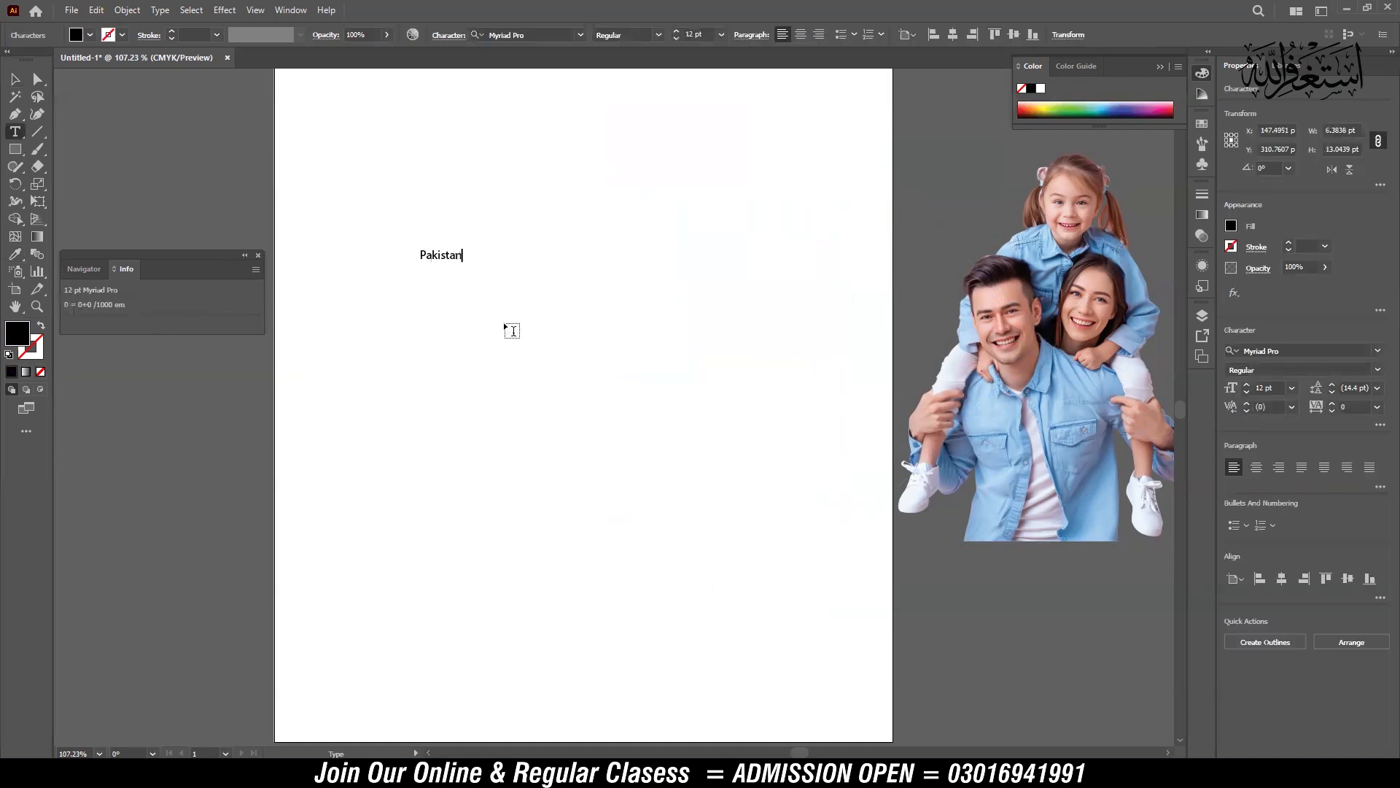
left_click(15, 78)
left_click_drag(463, 263, 811, 405)
left_click_drag(598, 235, 592, 169)
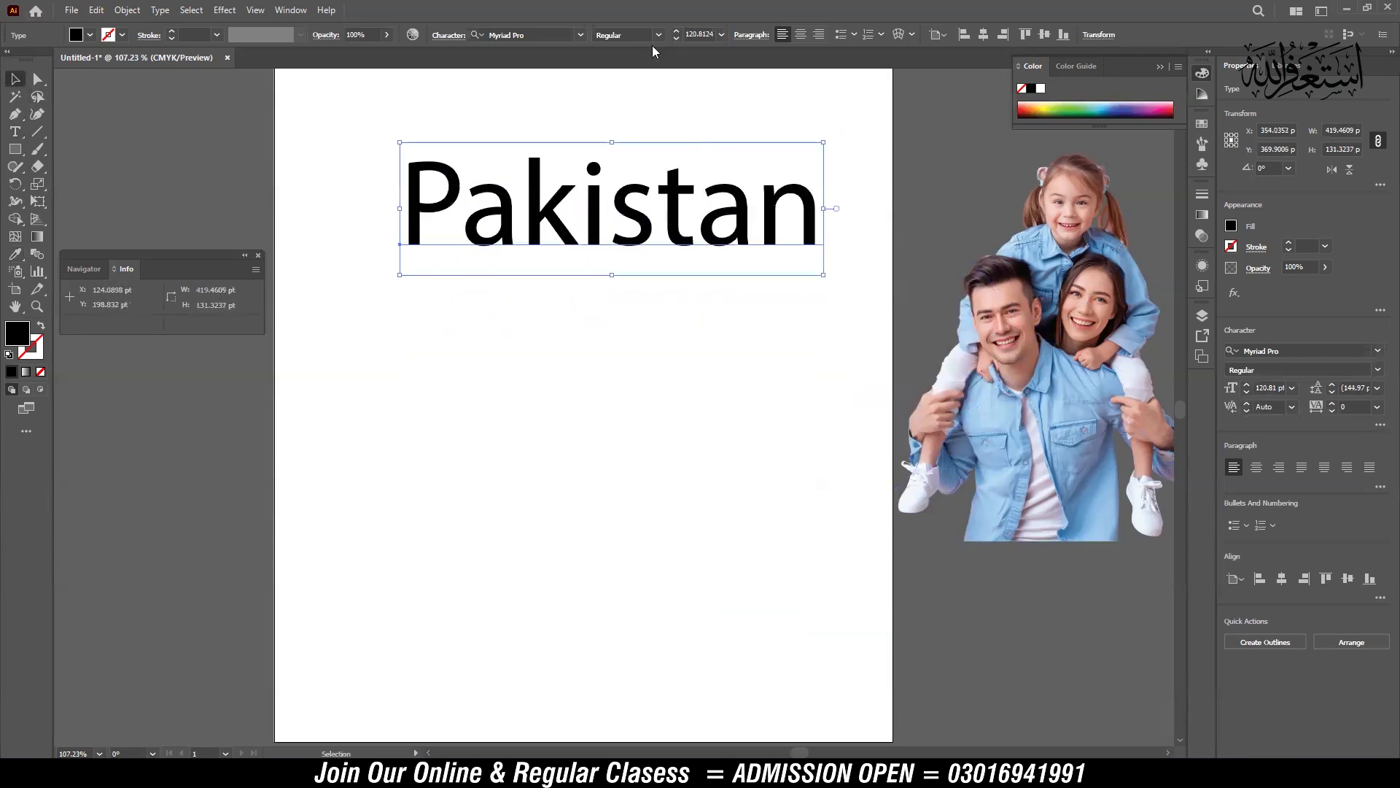
Change the "Pakistan" text's font to Evil Empire, shift the text slightly down and deselect it.
left_click(581, 35)
left_click(636, 219)
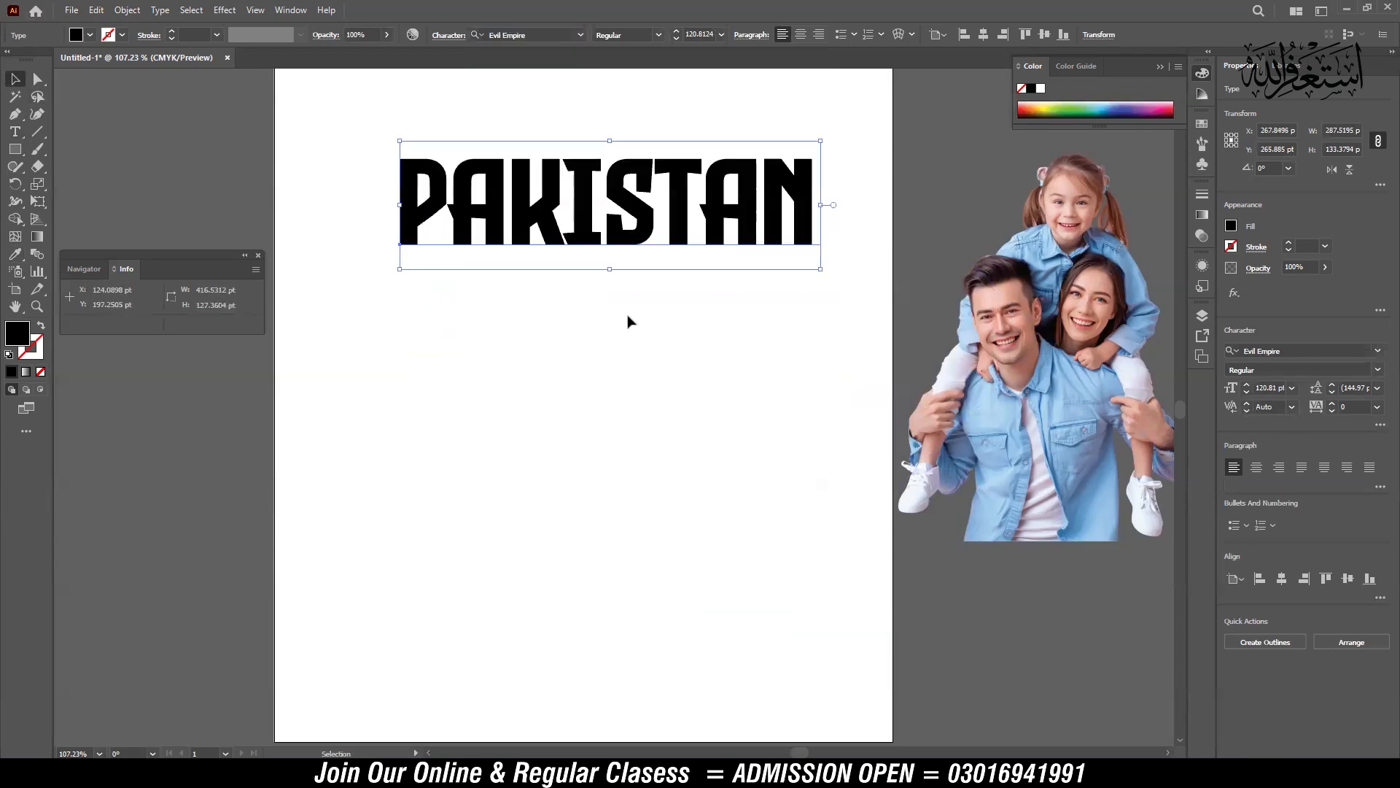
left_click_drag(646, 212, 645, 227)
left_click(538, 453)
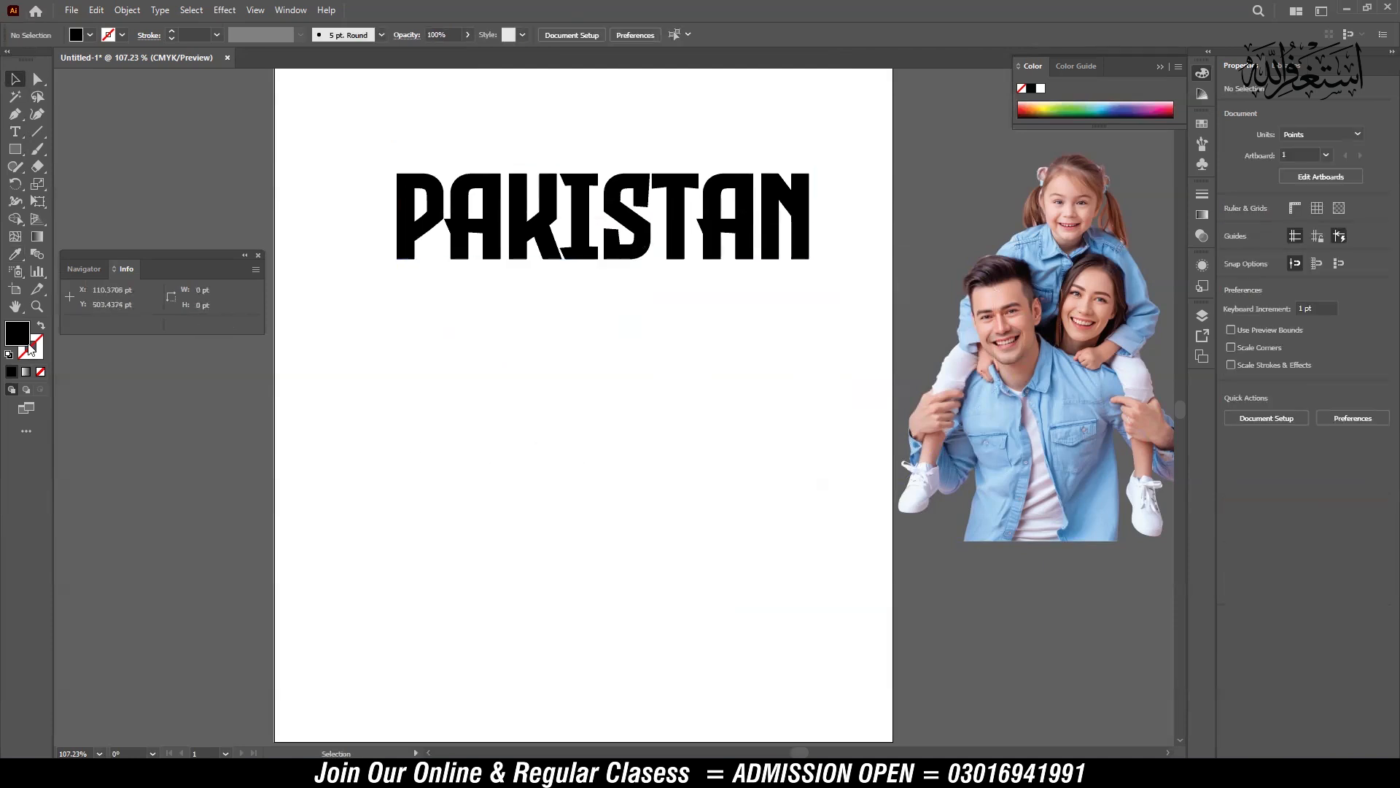
Add a placeholder text line below "Pakistan" in the Elephant font, scale it to about 64 pt and centre it roughly on the artboard.
left_click(15, 132)
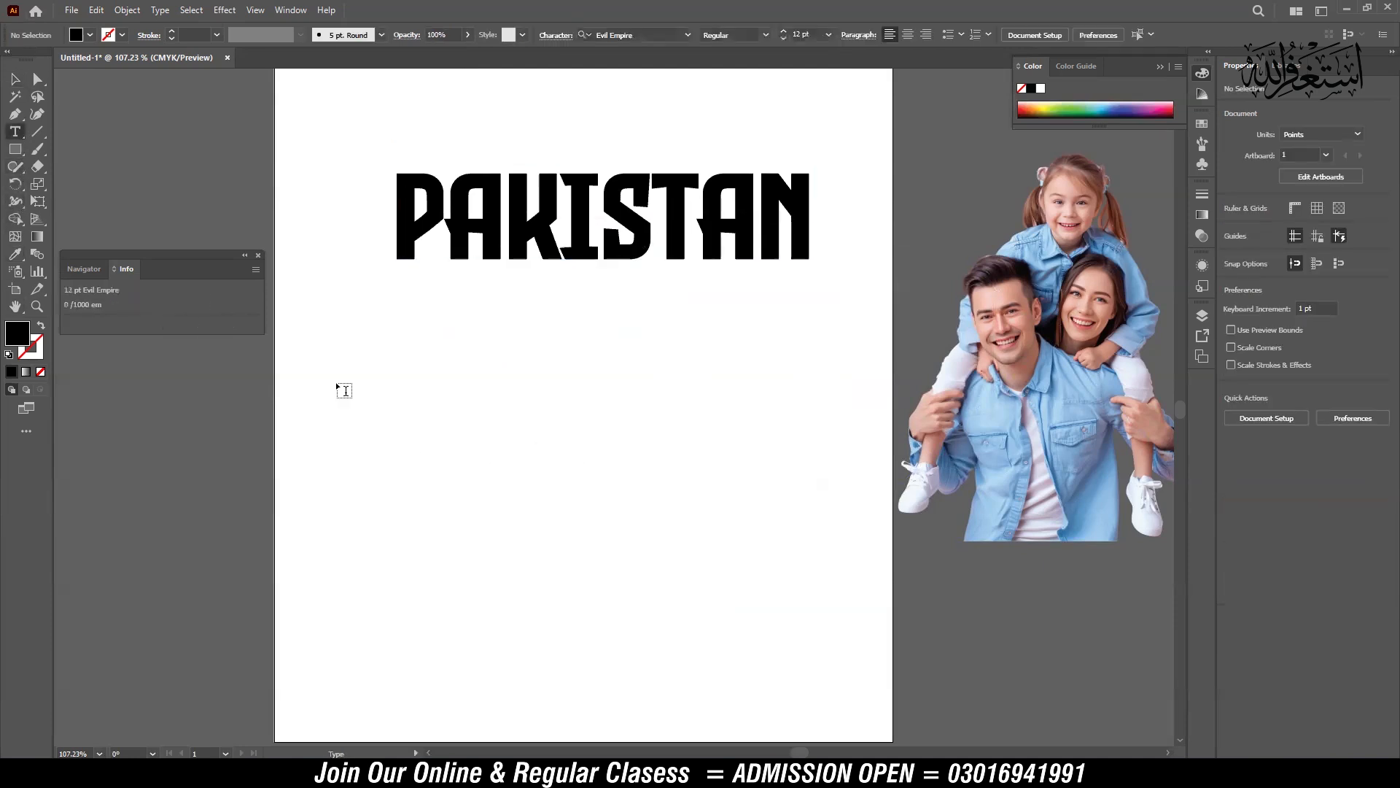
left_click(388, 515)
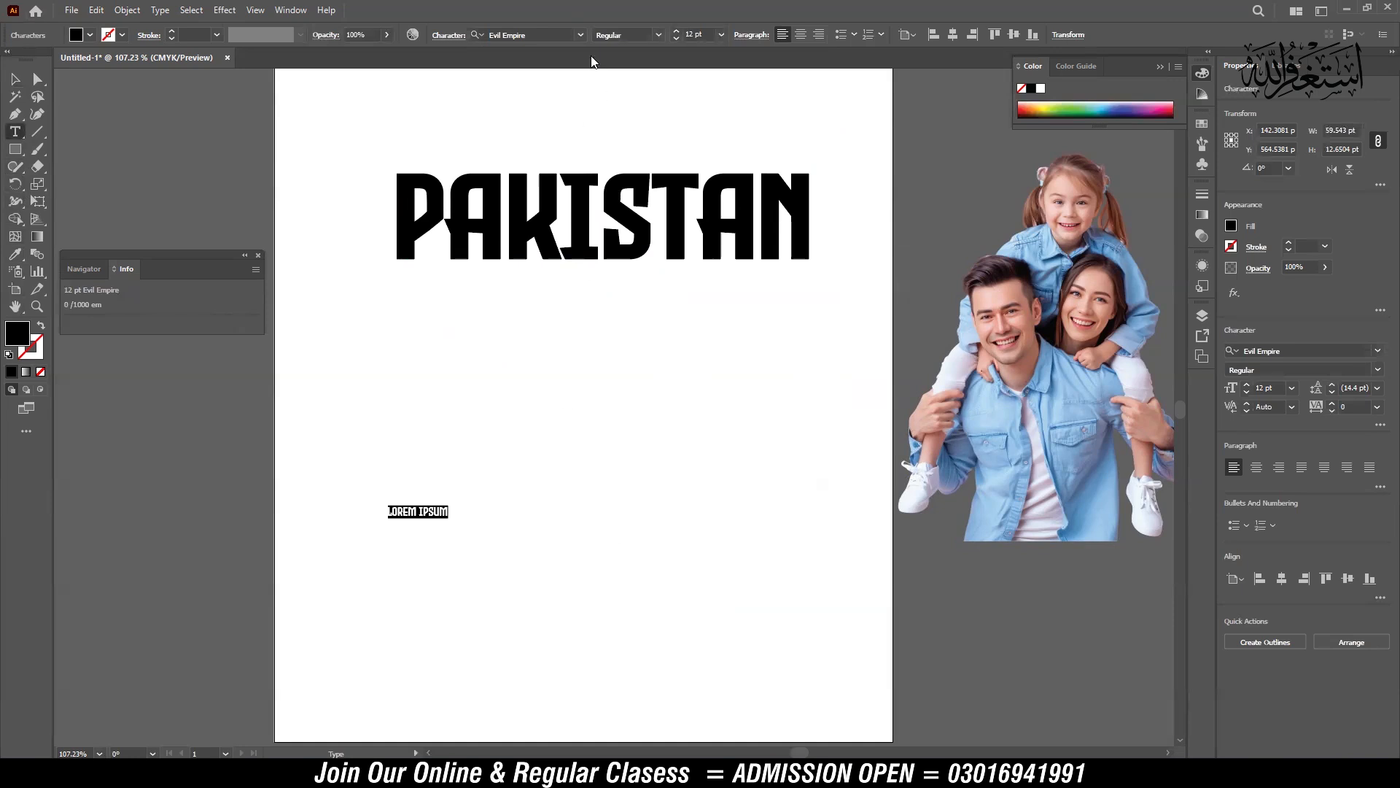
left_click(581, 35)
left_click(754, 315)
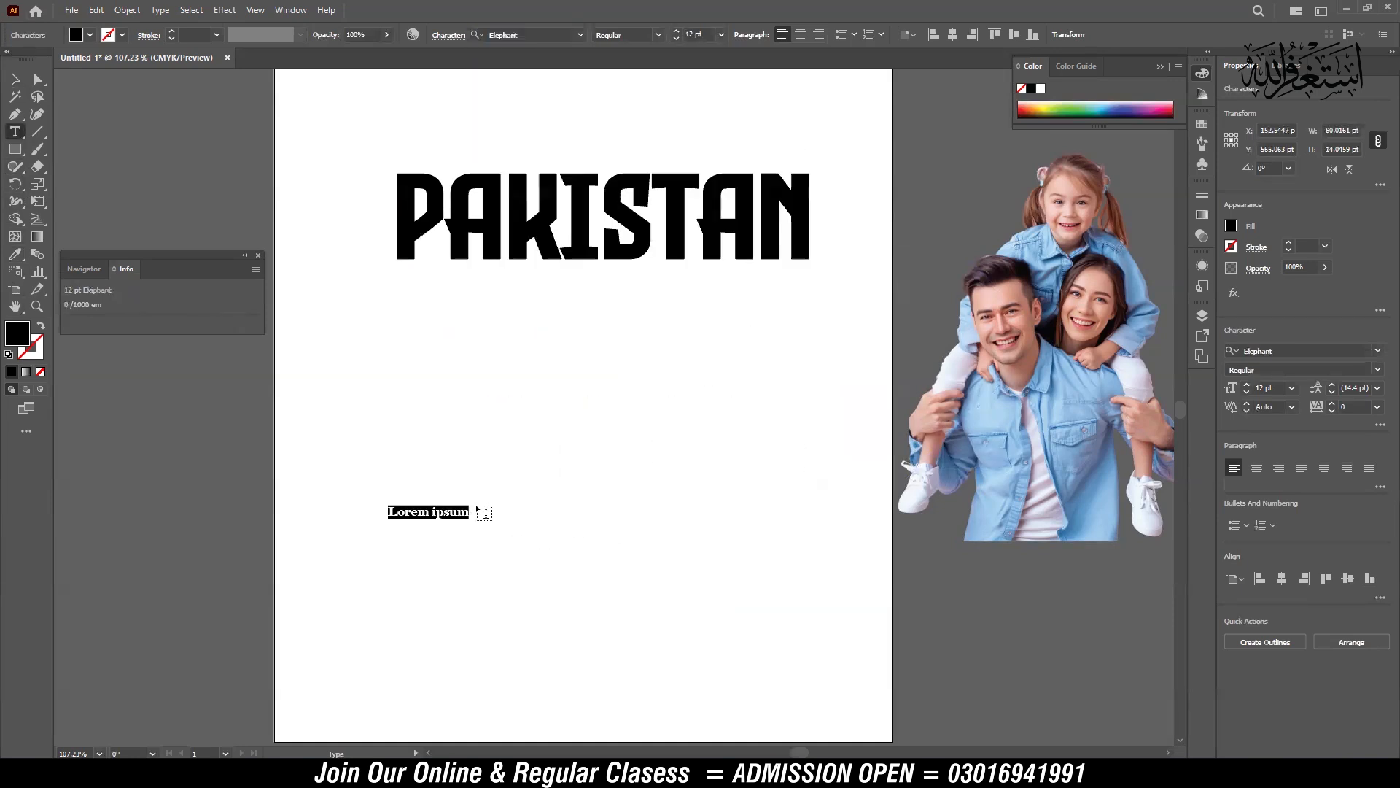
left_click(14, 79)
left_click_drag(470, 505, 823, 336)
left_click_drag(765, 468, 740, 510)
Replace the placeholder text with "sargodha", scale it to about 103 pt and shift it slightly up and left.
double_click(777, 528)
key("ctrl+a")
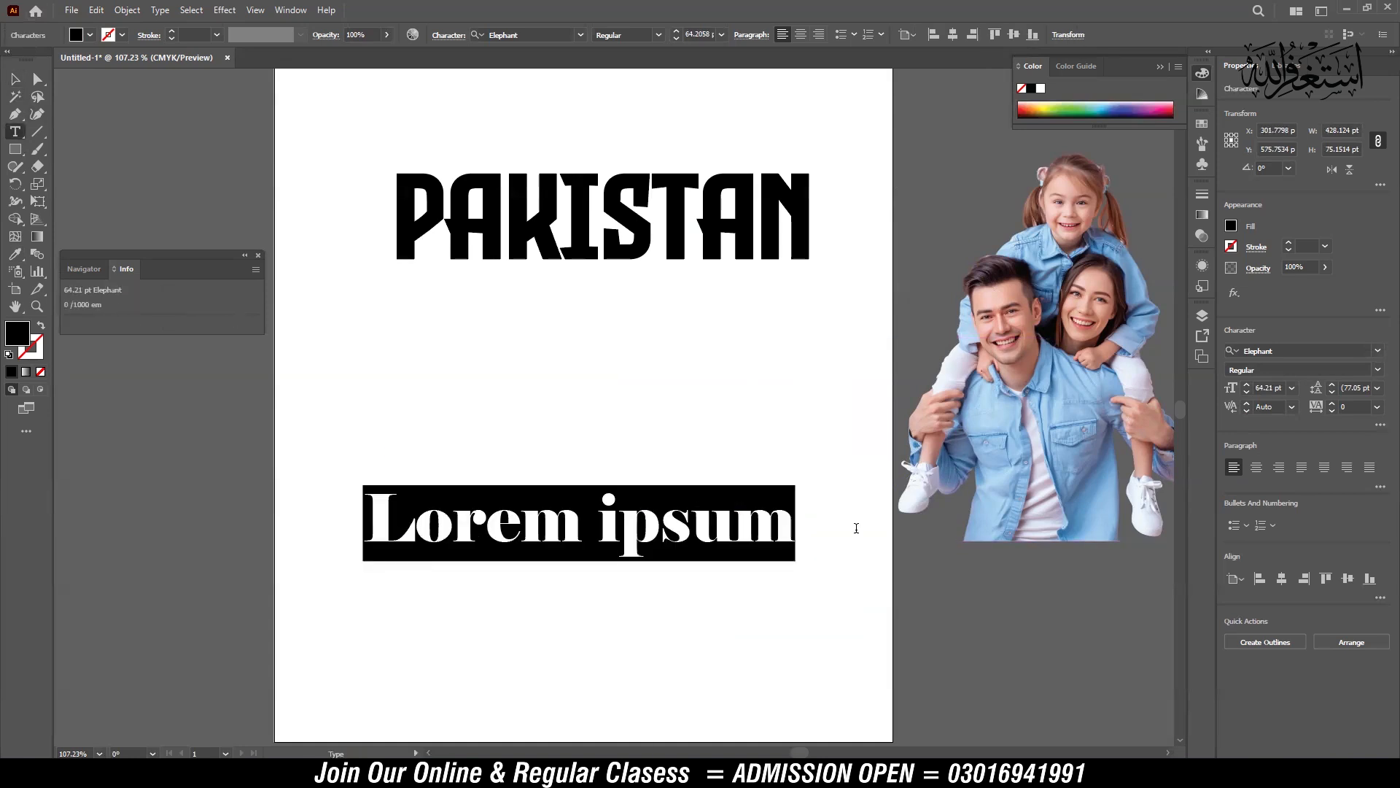
type("sargodha")
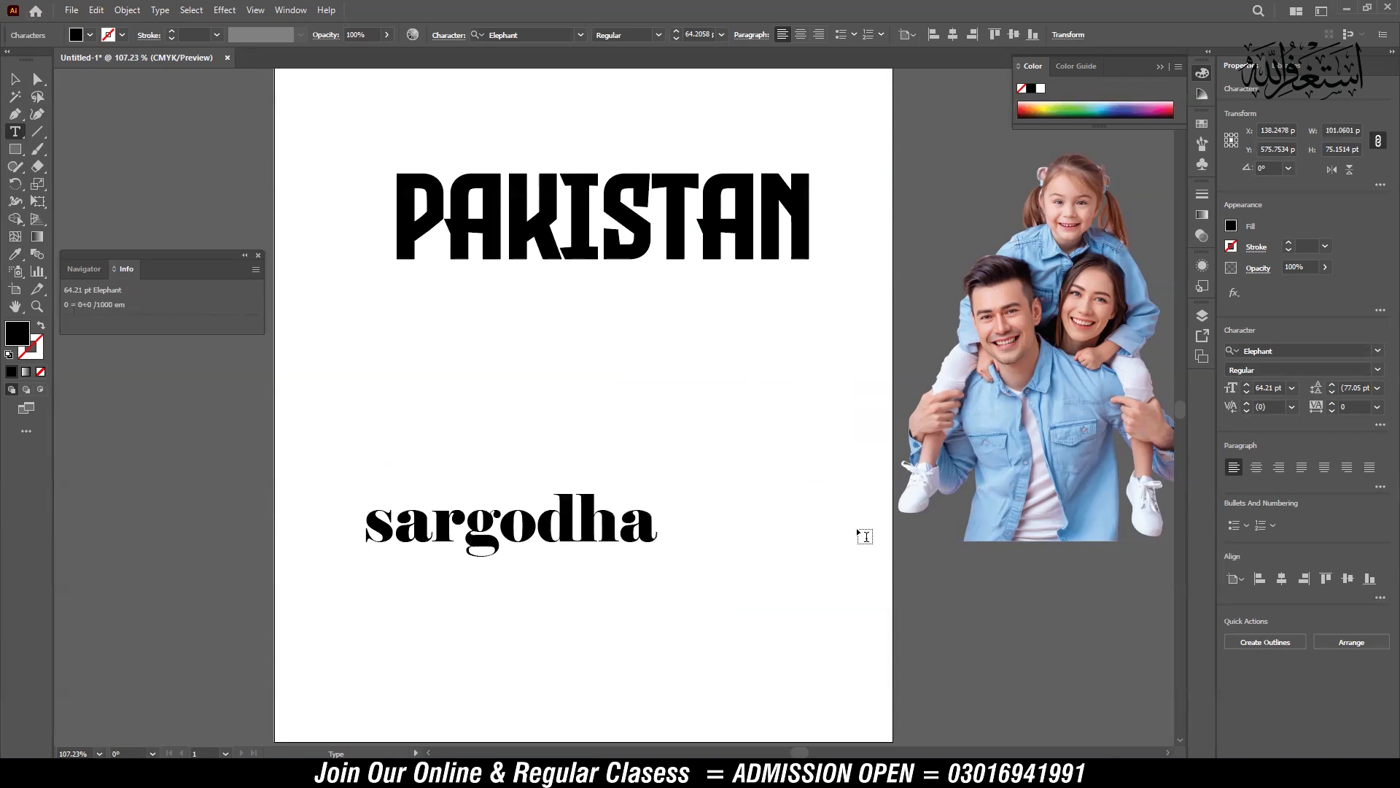
left_click(14, 79)
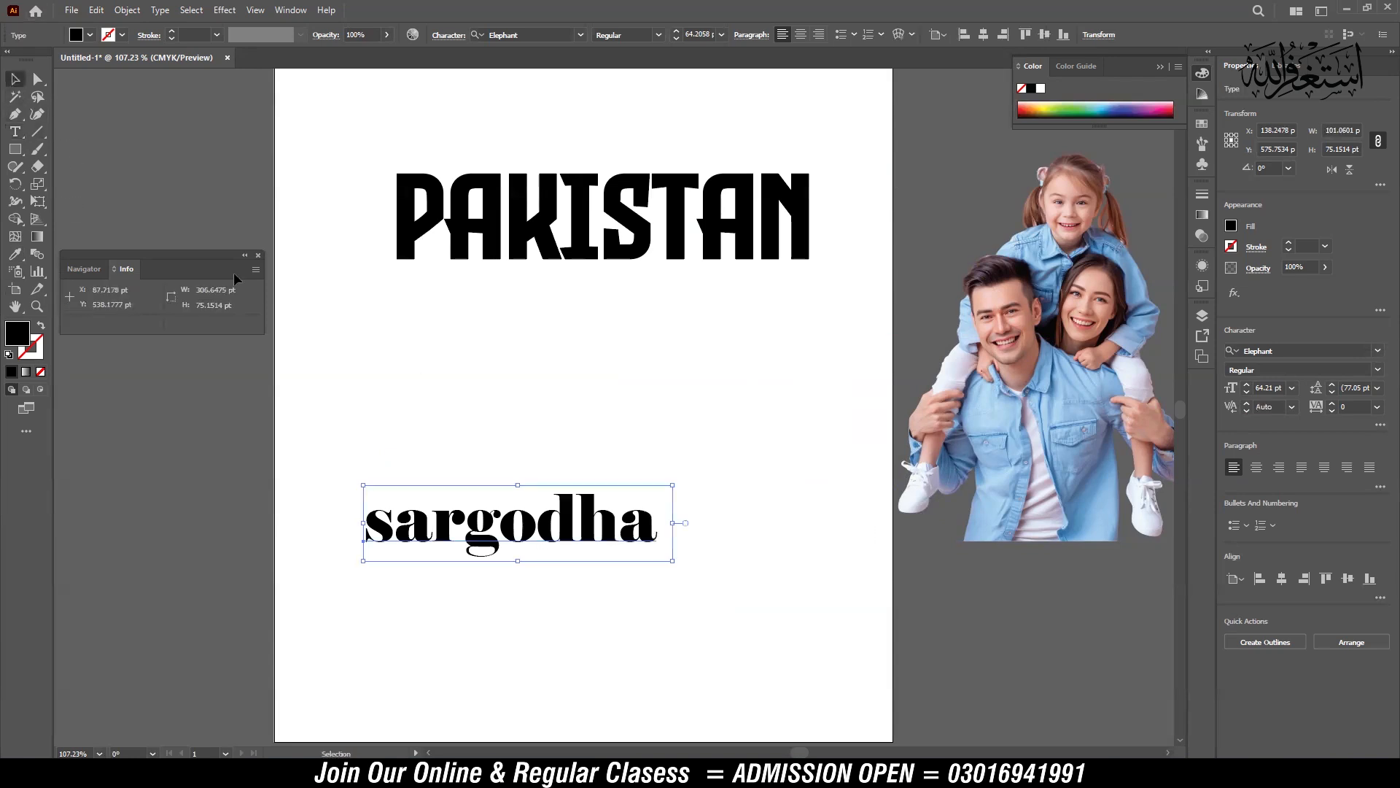
left_click_drag(673, 485, 859, 439)
left_click_drag(794, 505, 777, 495)
Recolour the "sargodha" text with Eyedropper samples of shirts, skin and hair in the family photo, ending on a shirt's blue.
left_click(15, 254)
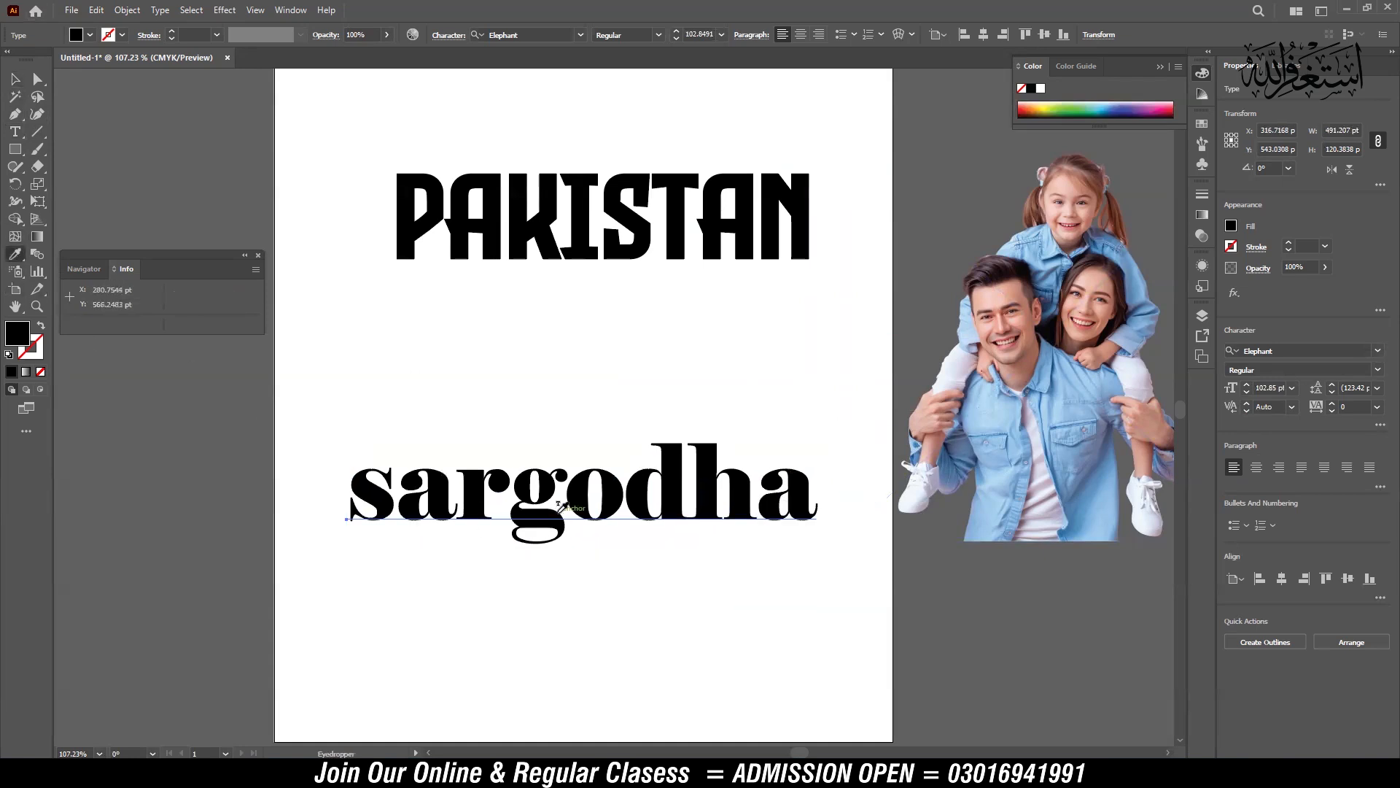
left_click(1083, 387)
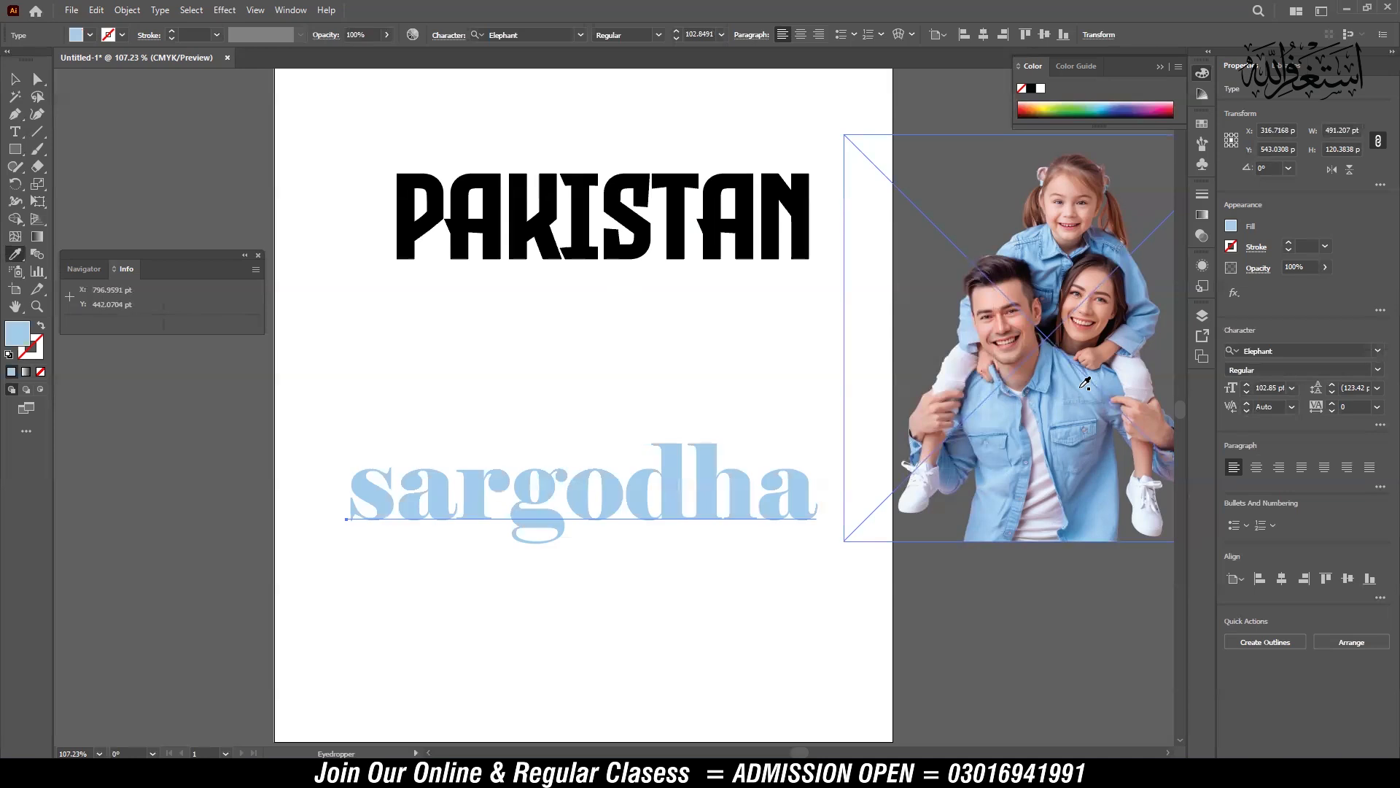
left_click(1069, 183)
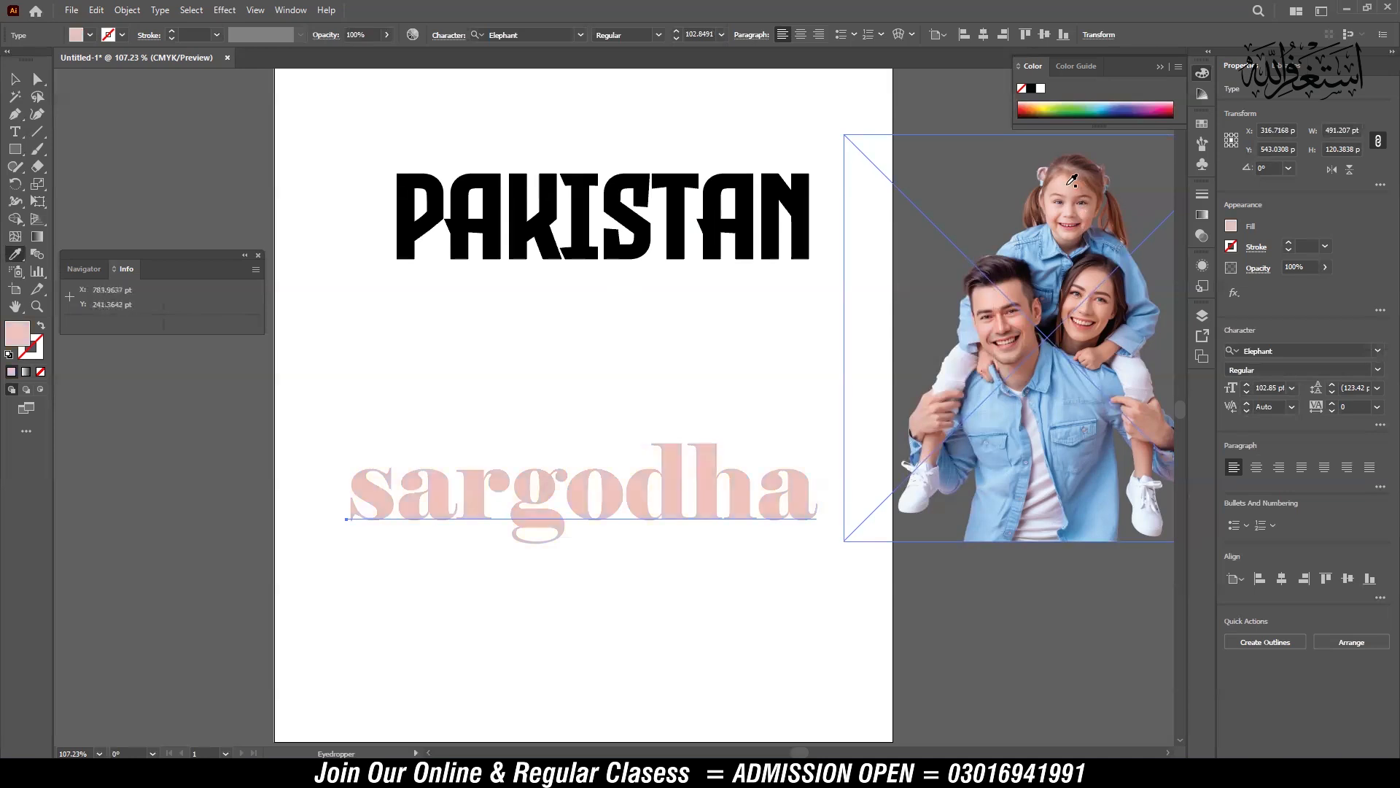
left_click(1011, 292)
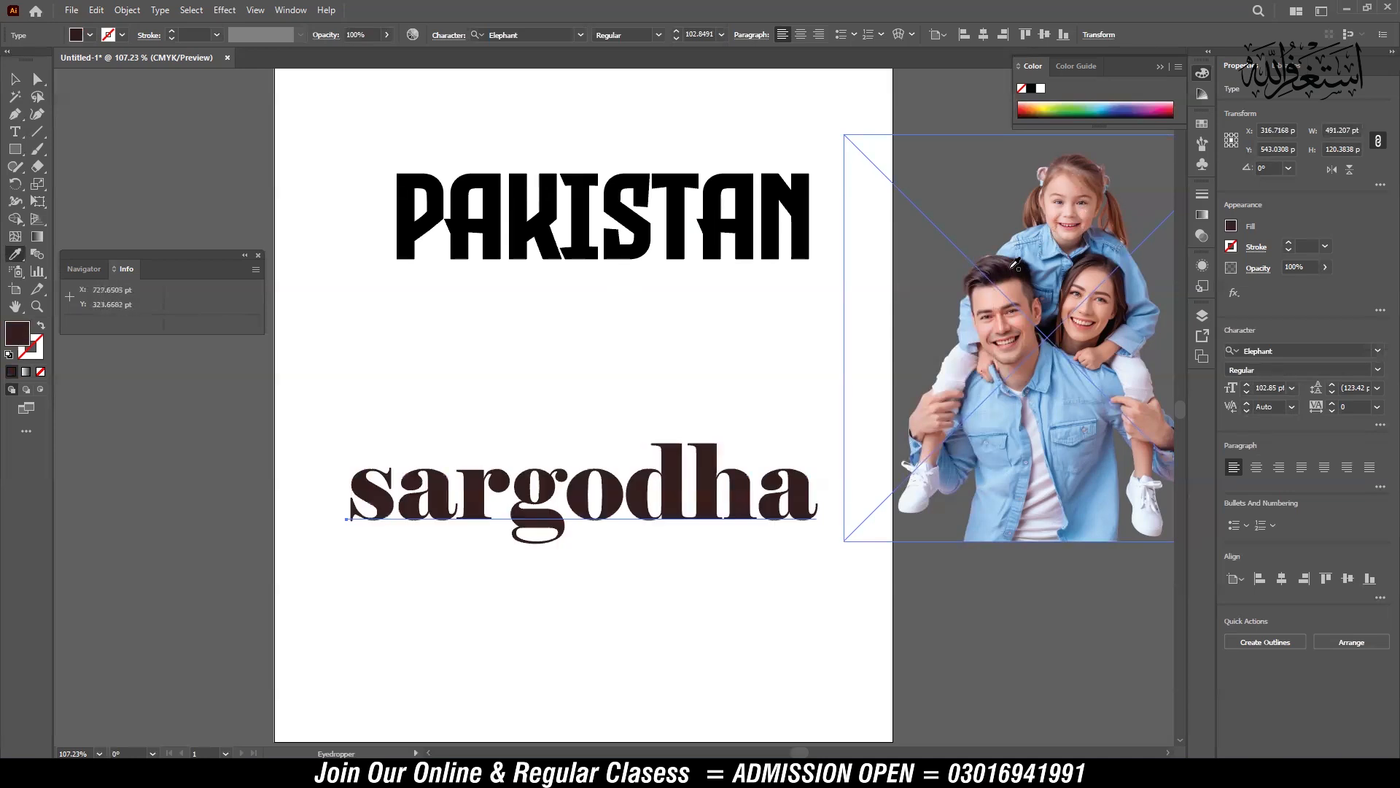
left_click(1010, 307)
left_click(1091, 285)
left_click(1041, 251)
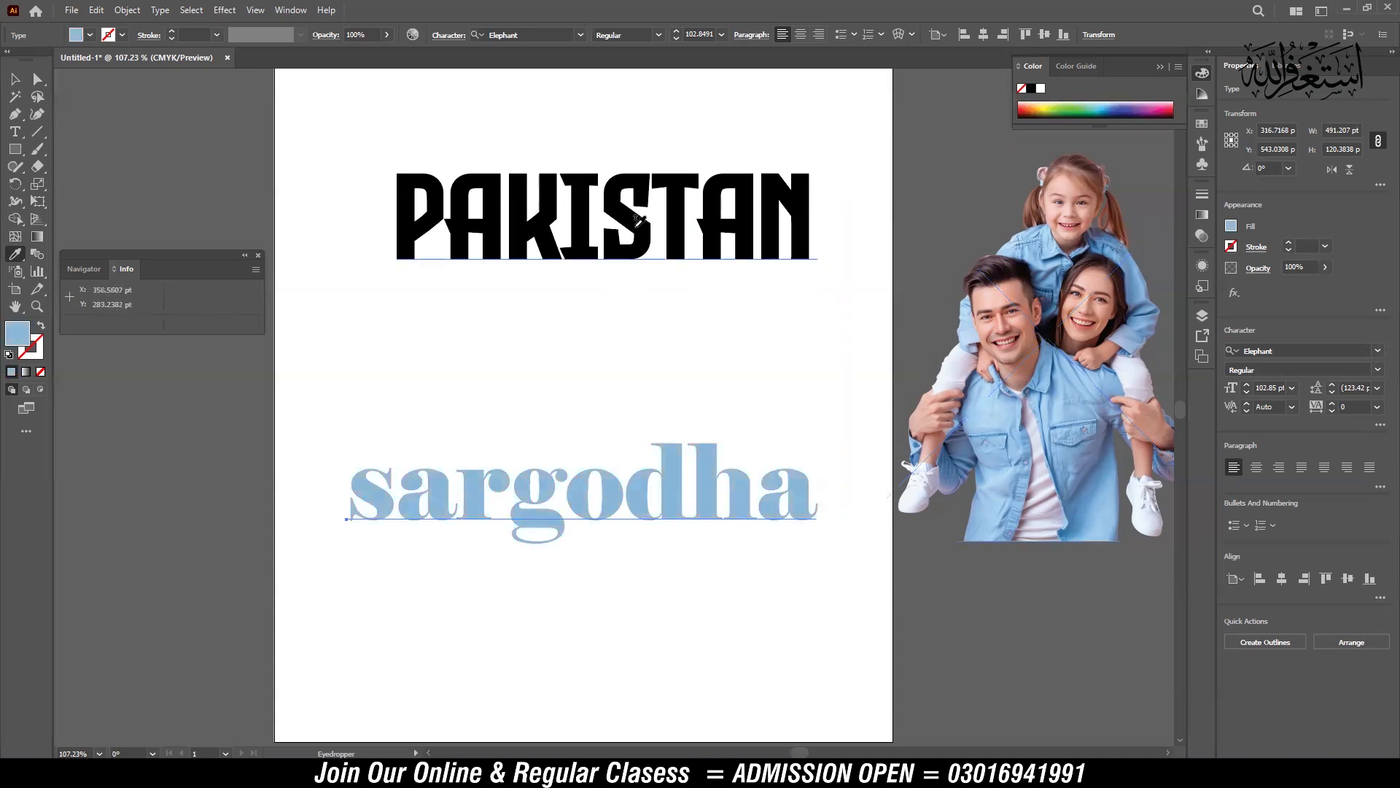
Copy the "Pakistan" text's font, size and black fill onto the "sargodha" text with the Eyedropper.
left_click(635, 225)
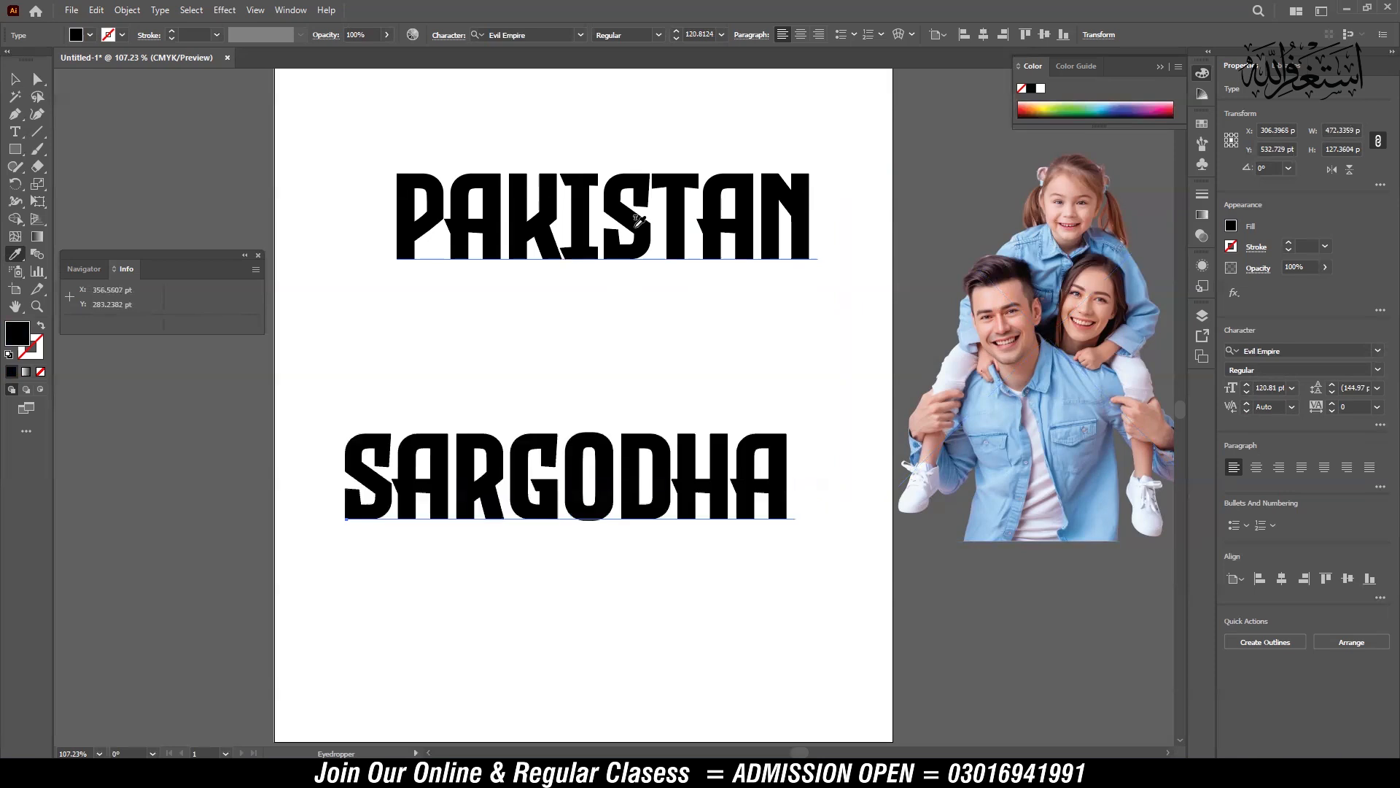
key("v")
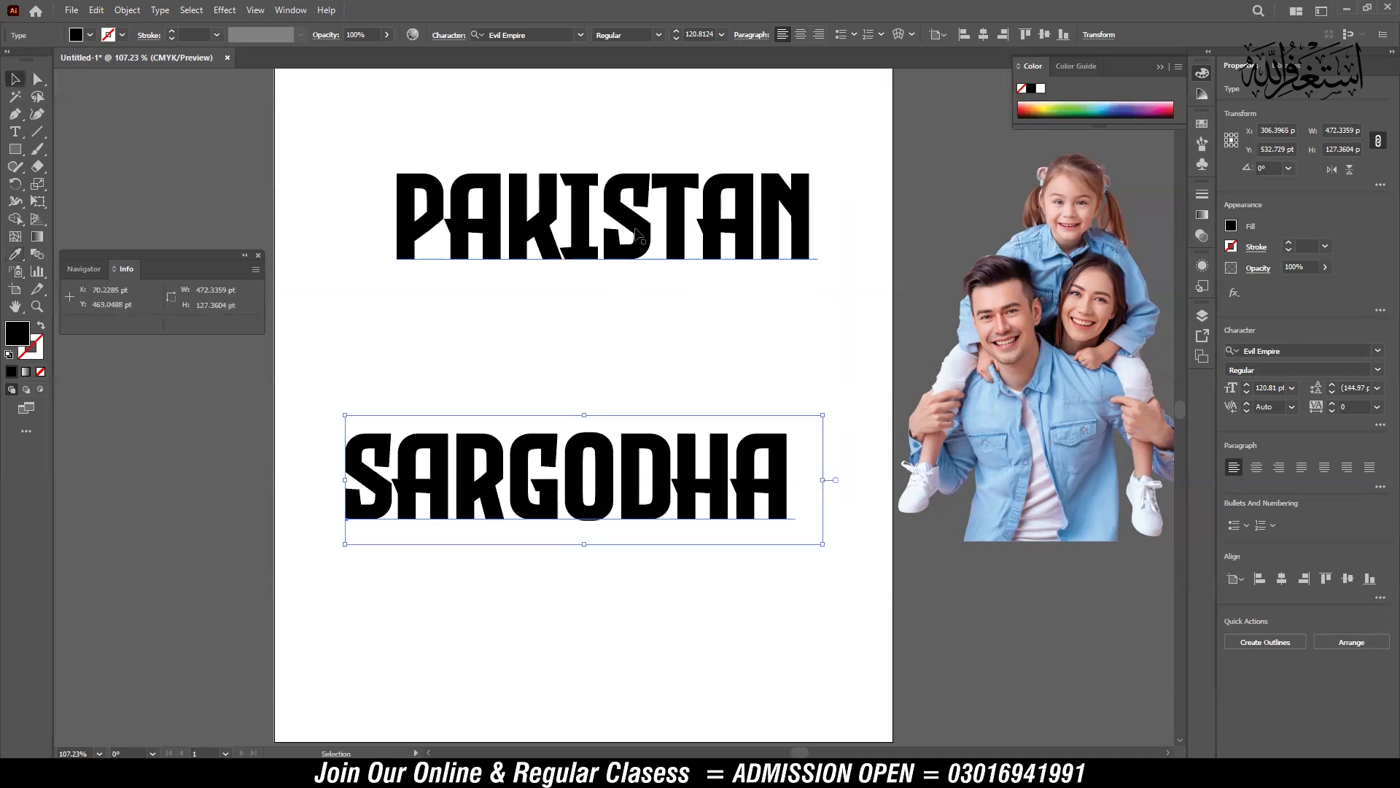
left_click(637, 233)
Fill the "sargodha" text with light blue sampled from the man's shirt, and move the text slightly up and to the right.
left_click(586, 454)
key("i")
left_click(1005, 408)
key("v")
key("ctrl+space")
left_click_drag(511, 503, 579, 516)
left_click_drag(660, 454, 698, 419)
key("ctrl+alt+space")
left_click(673, 388, "ctrl+alt")
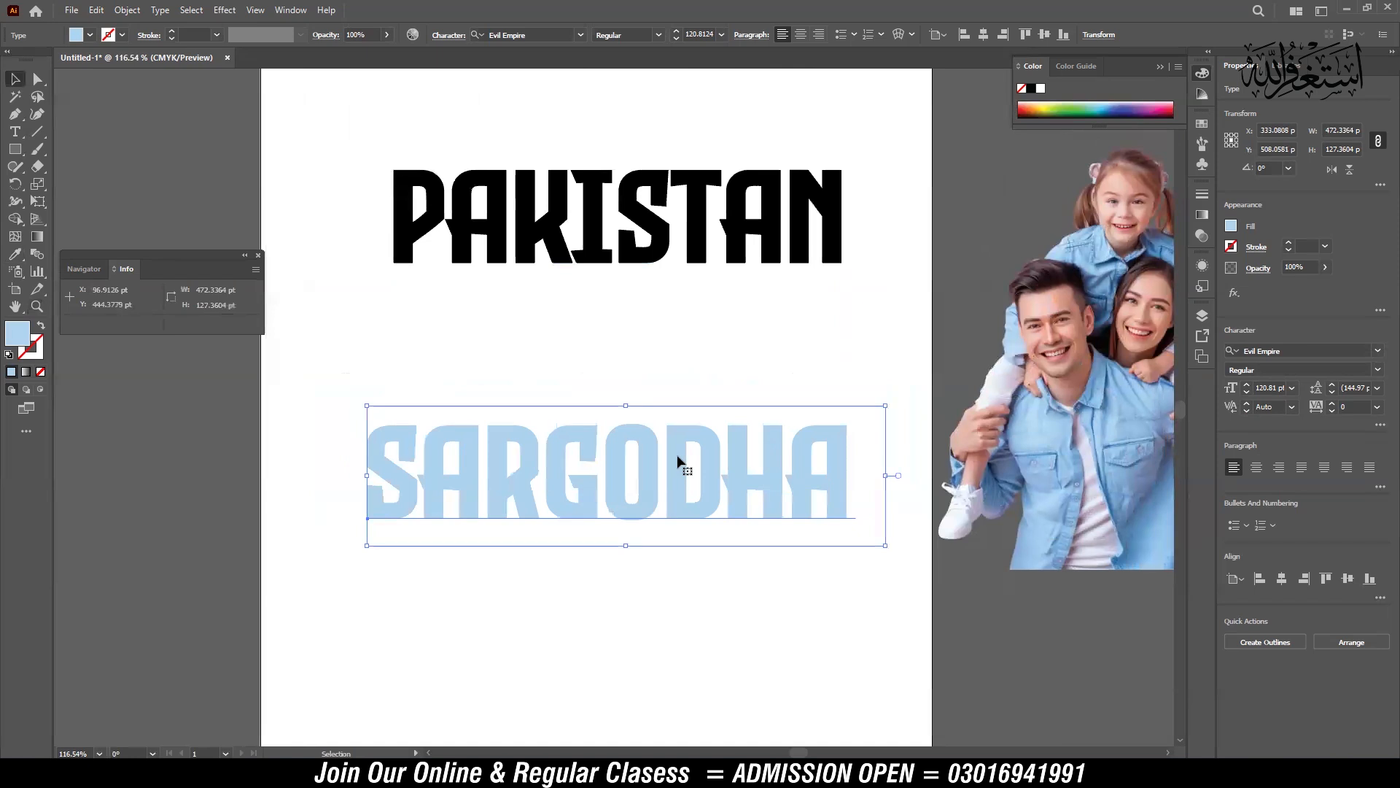
Try copying the "Pakistan" text's appearance onto the light blue "sargodha" text, and undo it.
key("i")
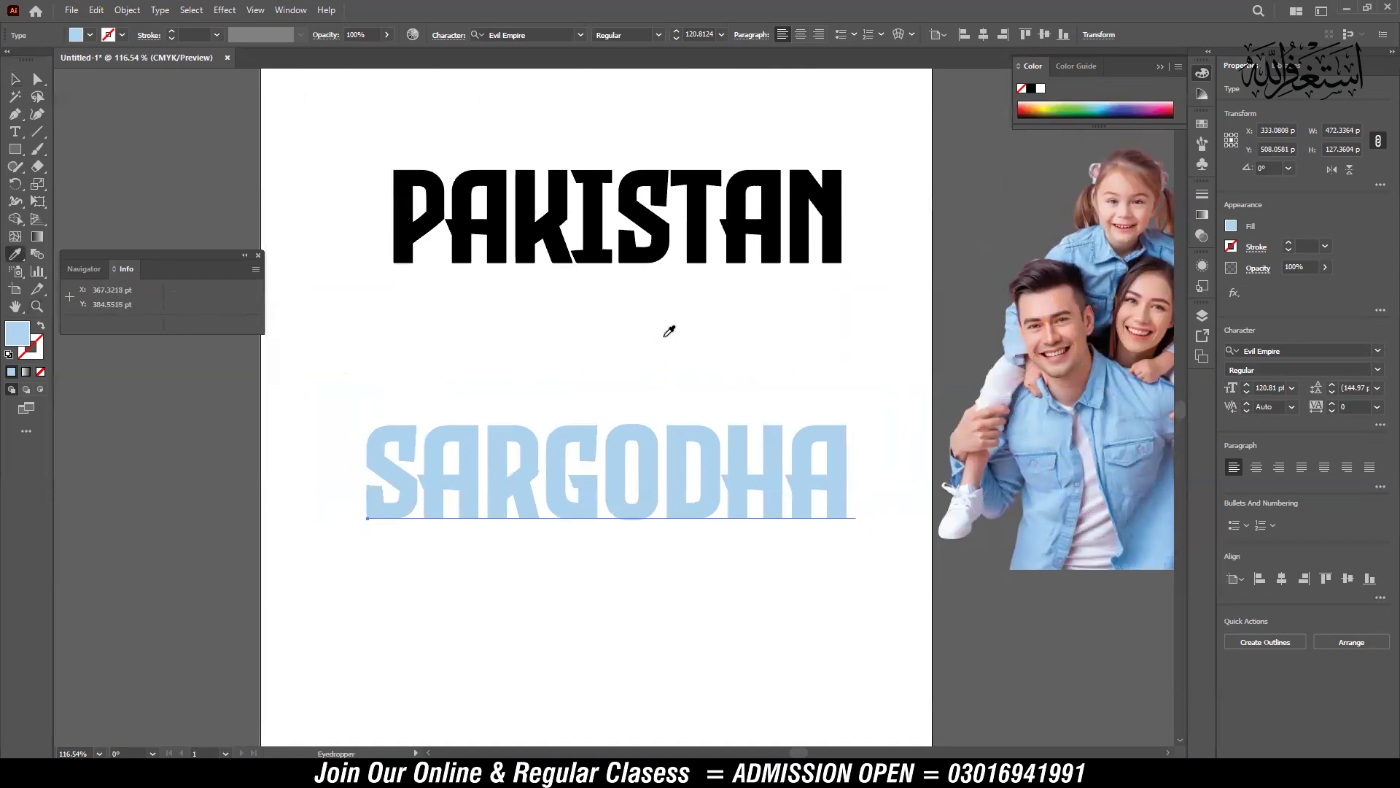
left_click(654, 251)
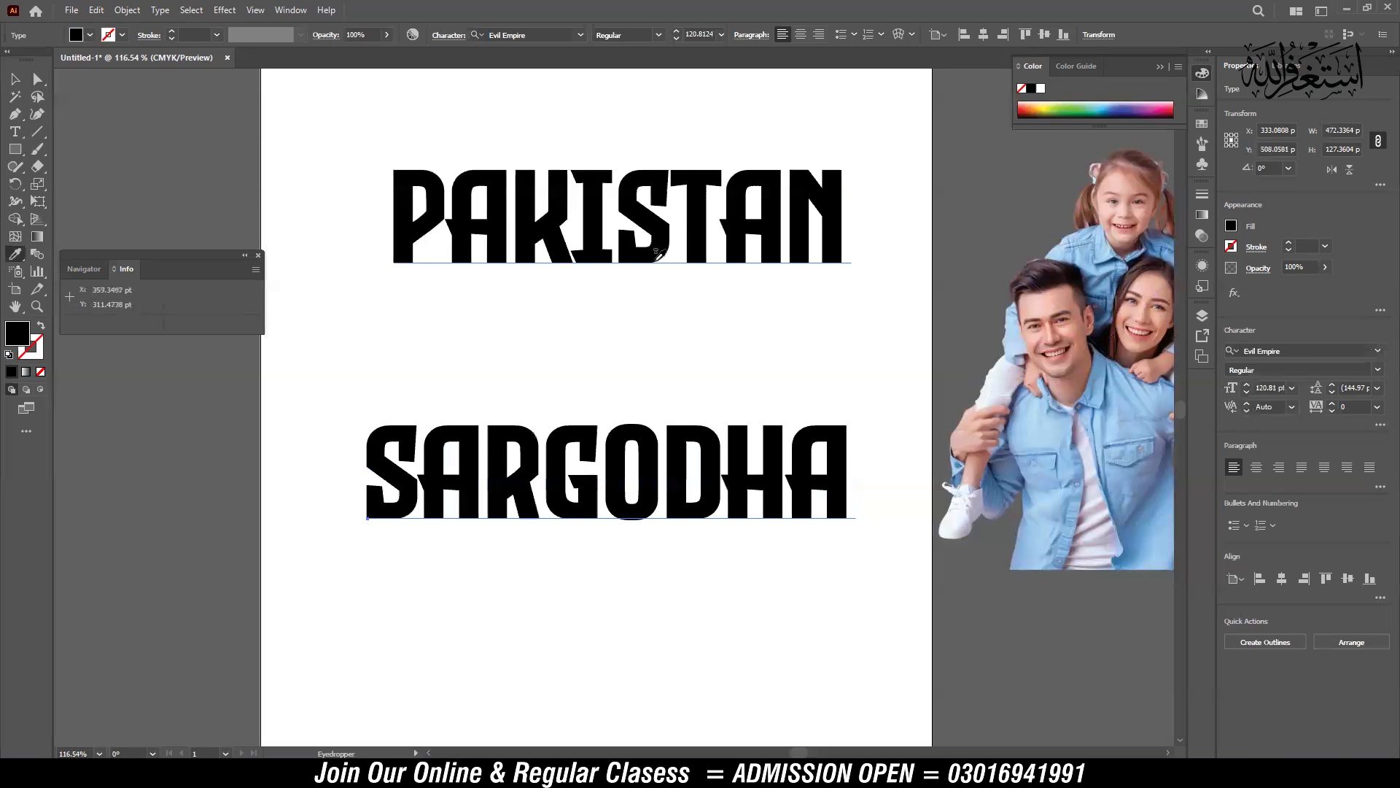
key("ctrl+z")
Add a 6 pt black stroke to the "sargodha" text and make the stroke the active colour.
key("v")
left_click(171, 32)
left_click(171, 32)
left_click(171, 32)
left_click(171, 32)
left_click(171, 32)
left_click(170, 32)
key("x")
Recolour the "sargodha" text's stroke with Eyedropper samples from the family photo, ending on the girl's white trousers.
key("i")
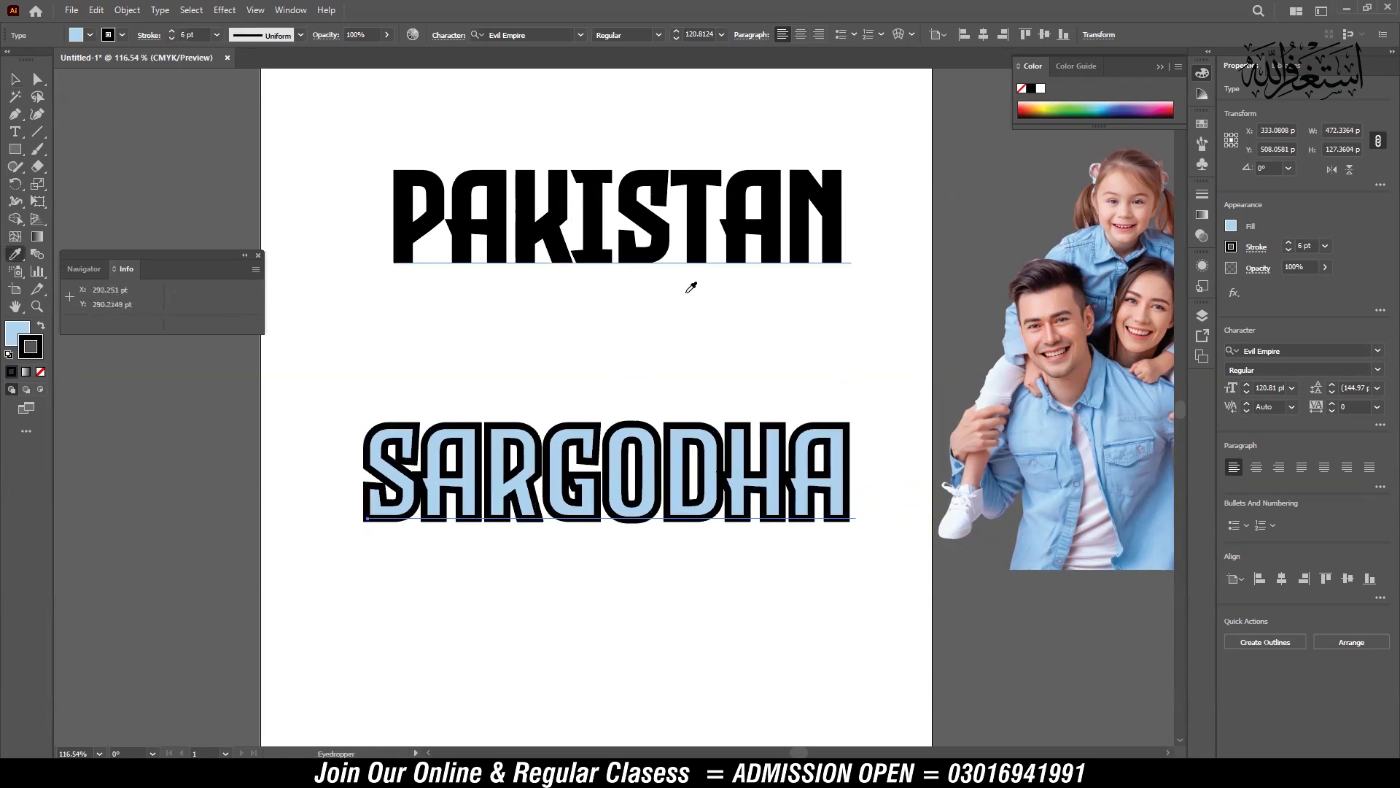
left_click(1044, 300)
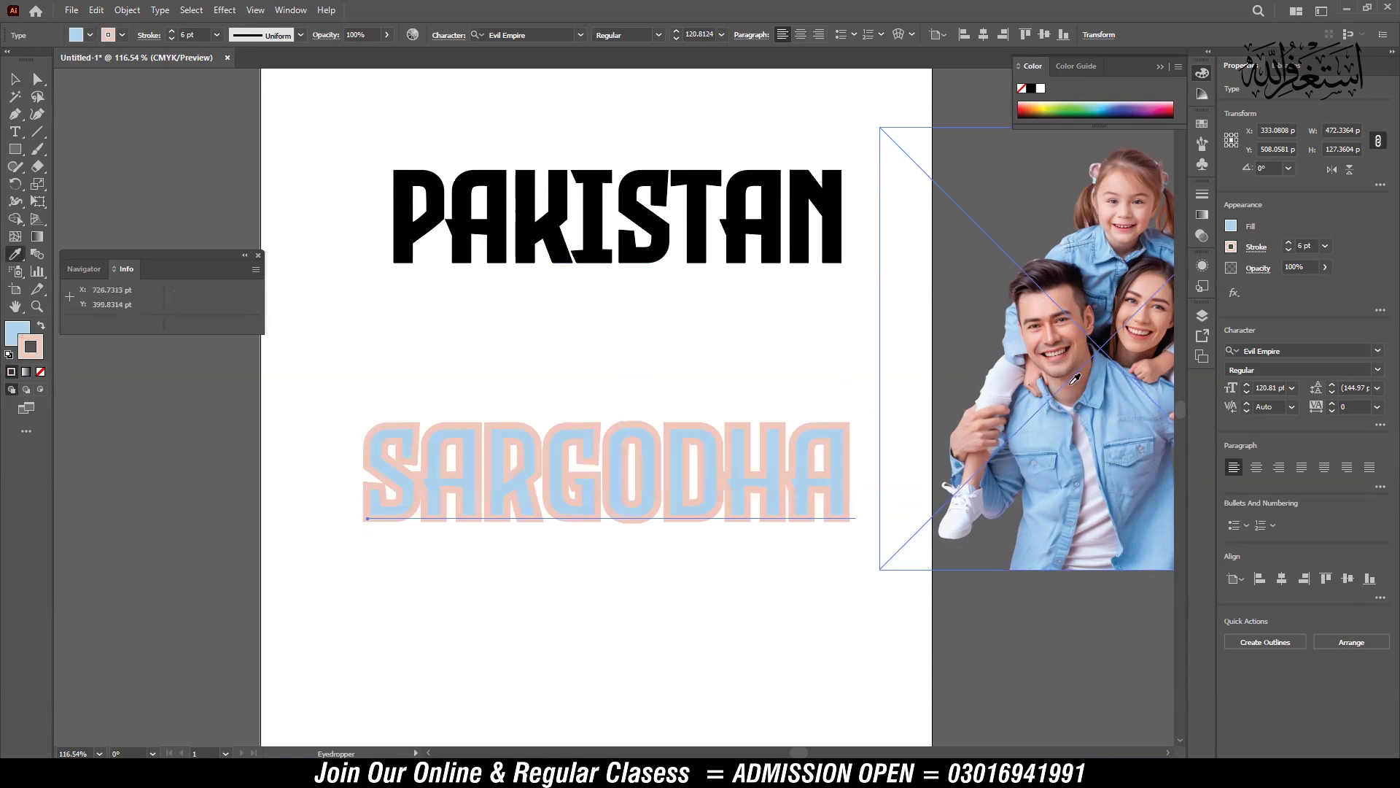
left_click(1128, 406)
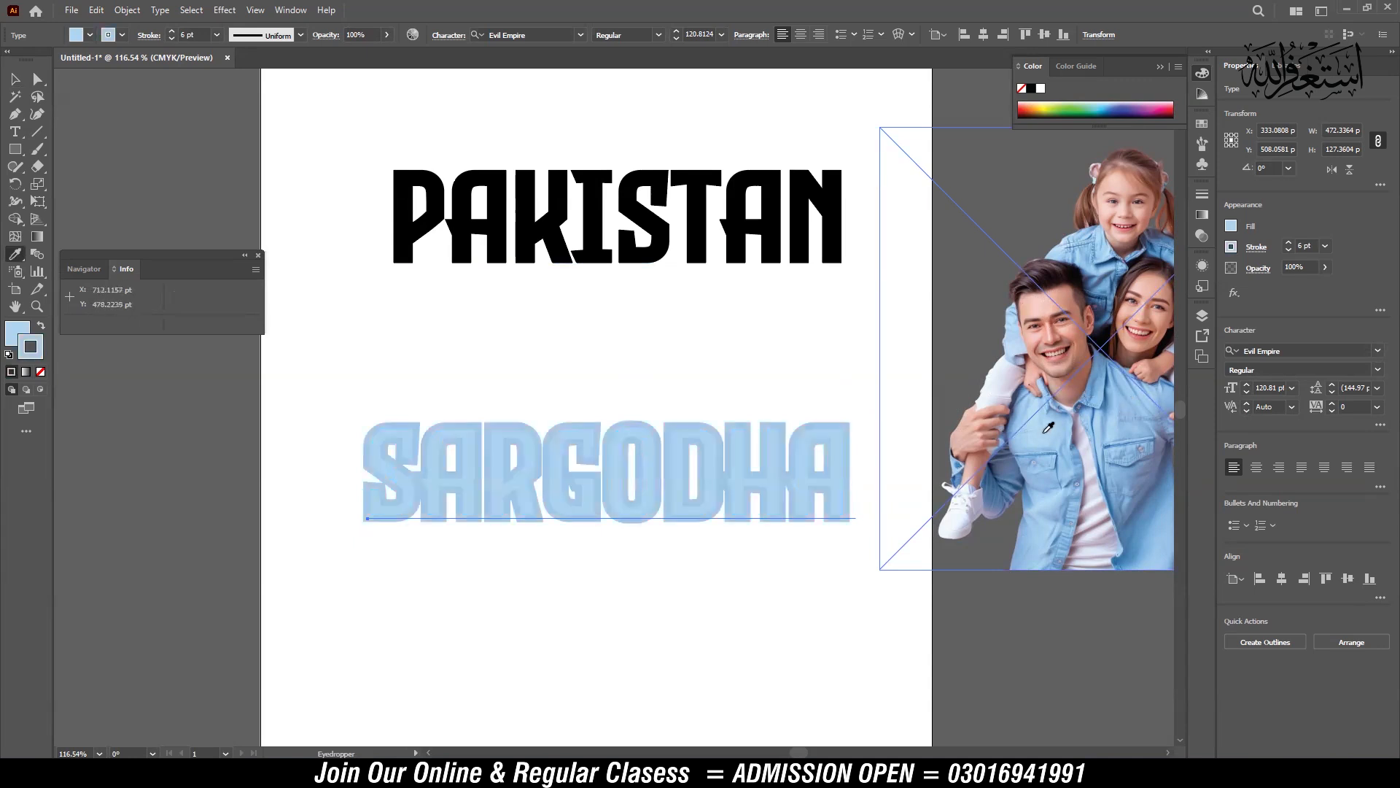
left_click(1053, 327)
left_click(1051, 303)
left_click(1122, 242)
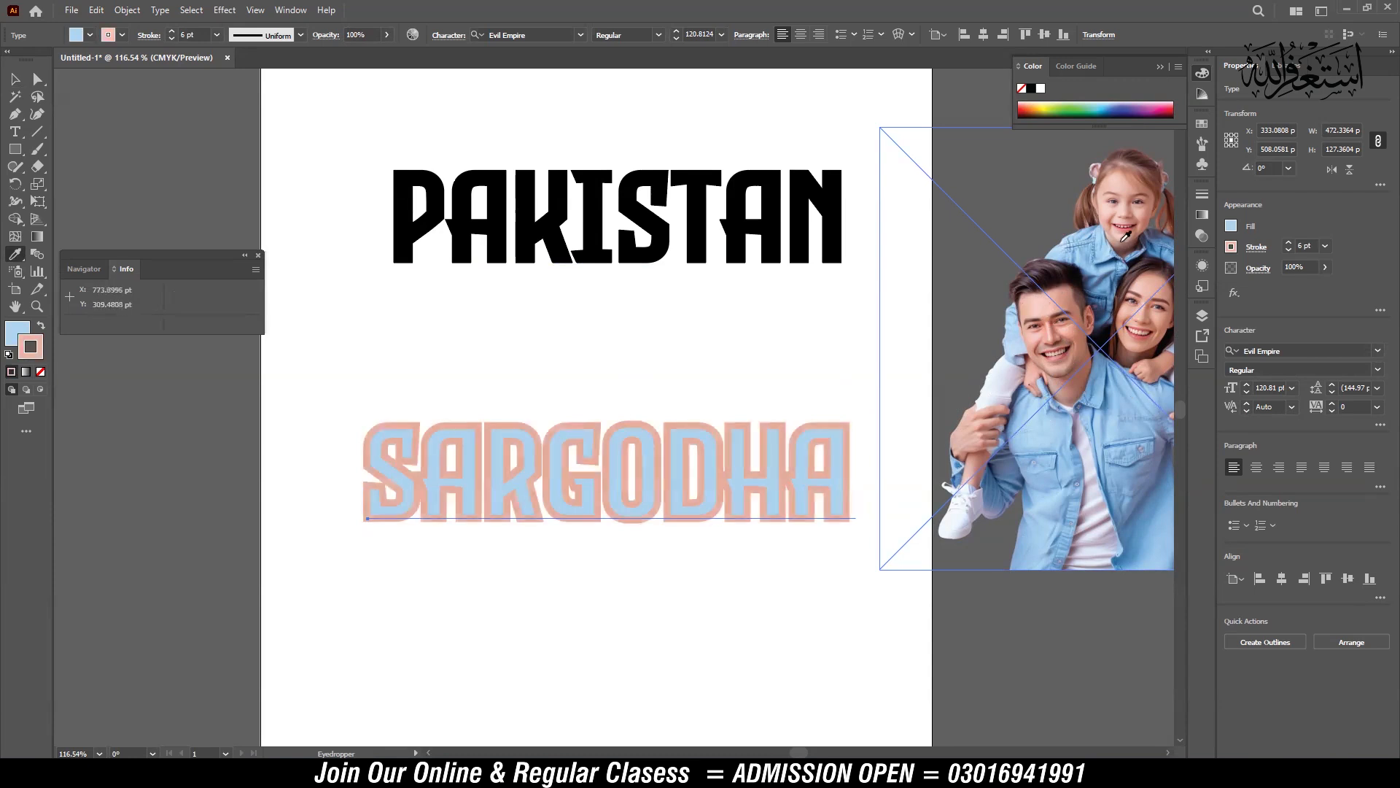
left_click(1130, 184)
left_click(1013, 361)
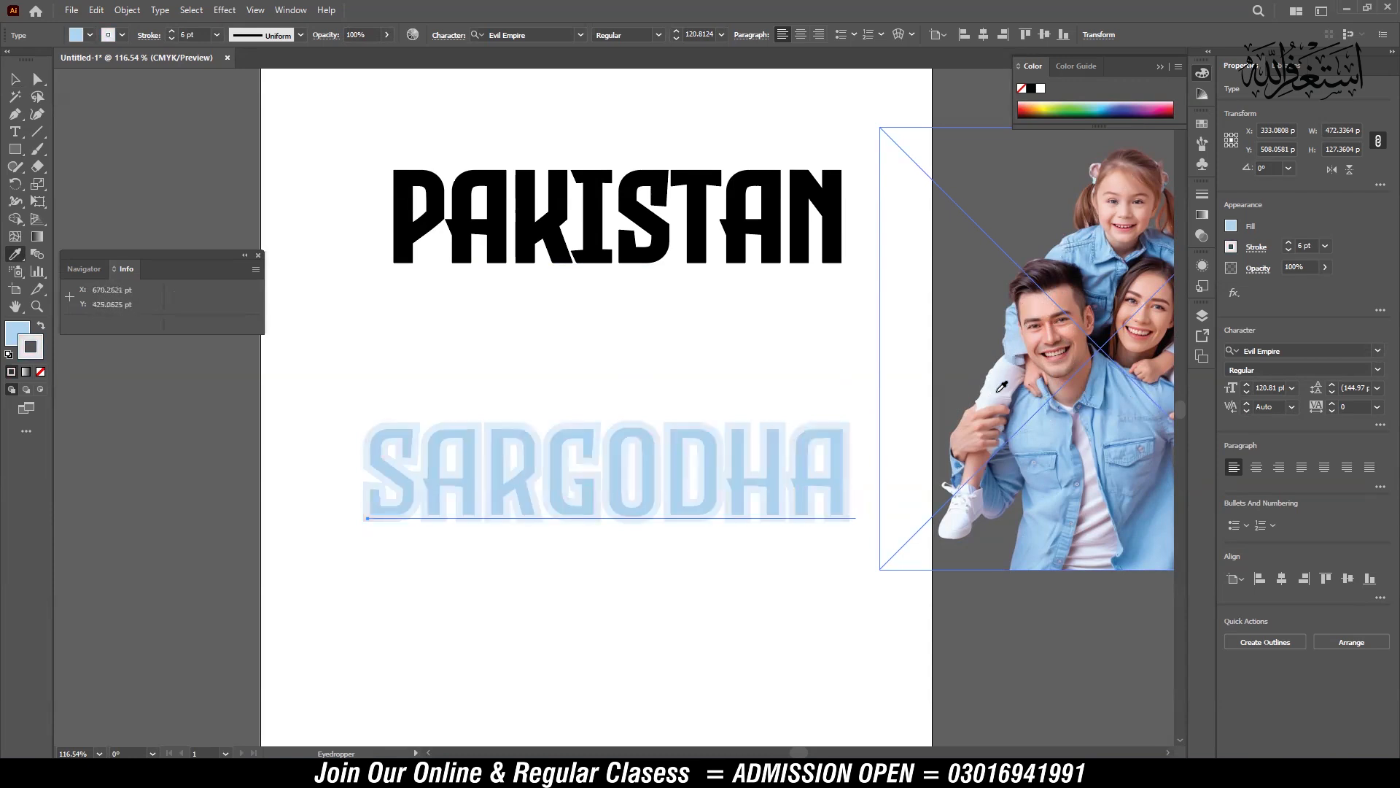
Remove the stroke from the "sargodha" text and move the text slightly up.
left_click(40, 372)
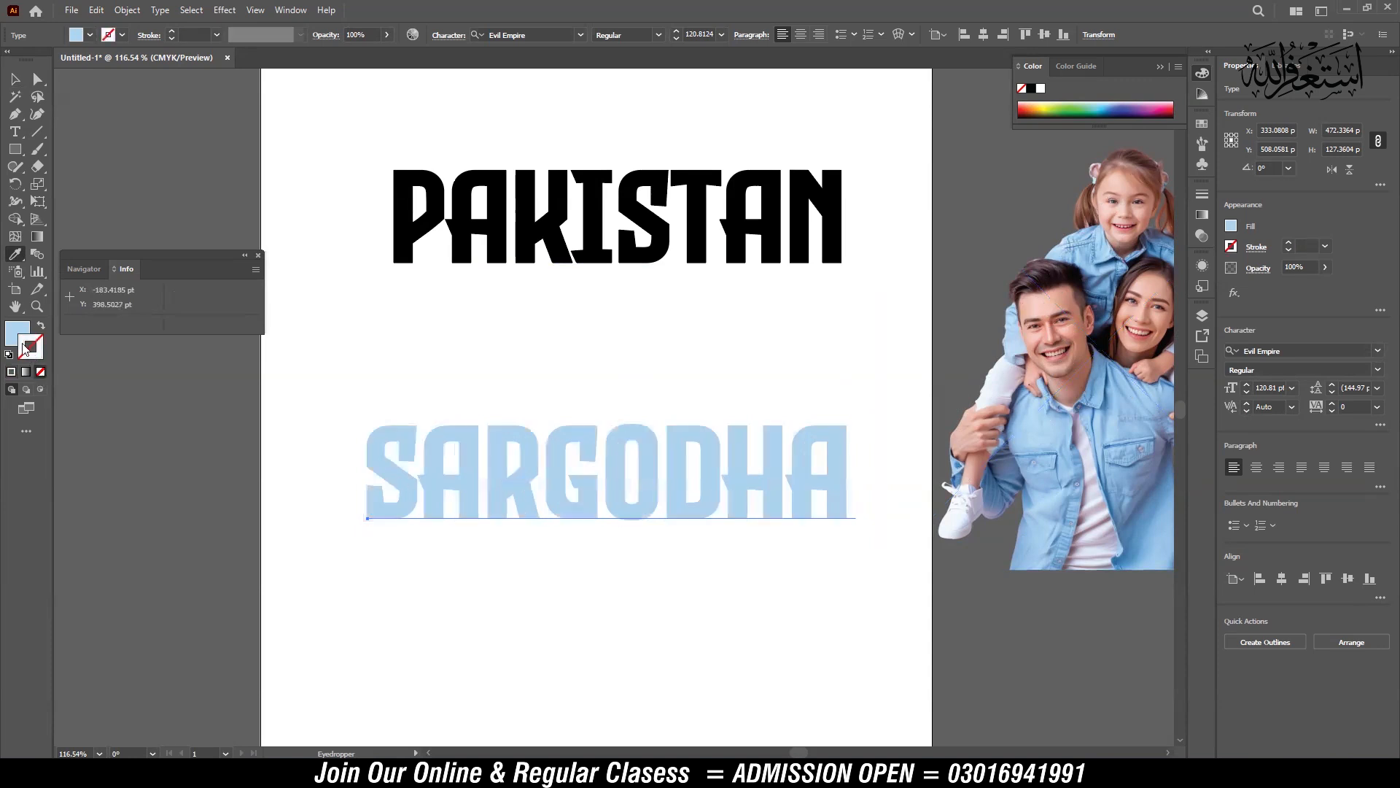
key("v")
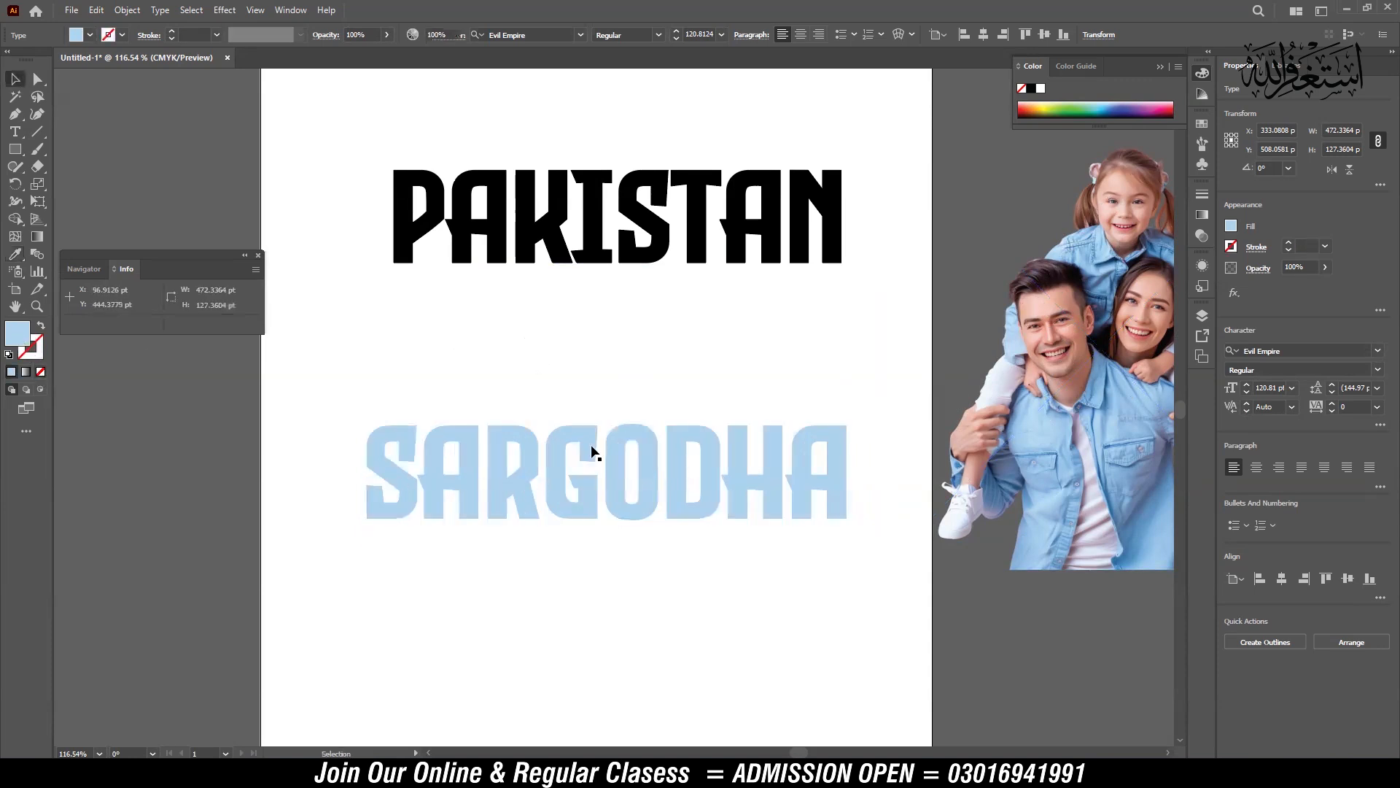
left_click_drag(607, 445, 604, 432)
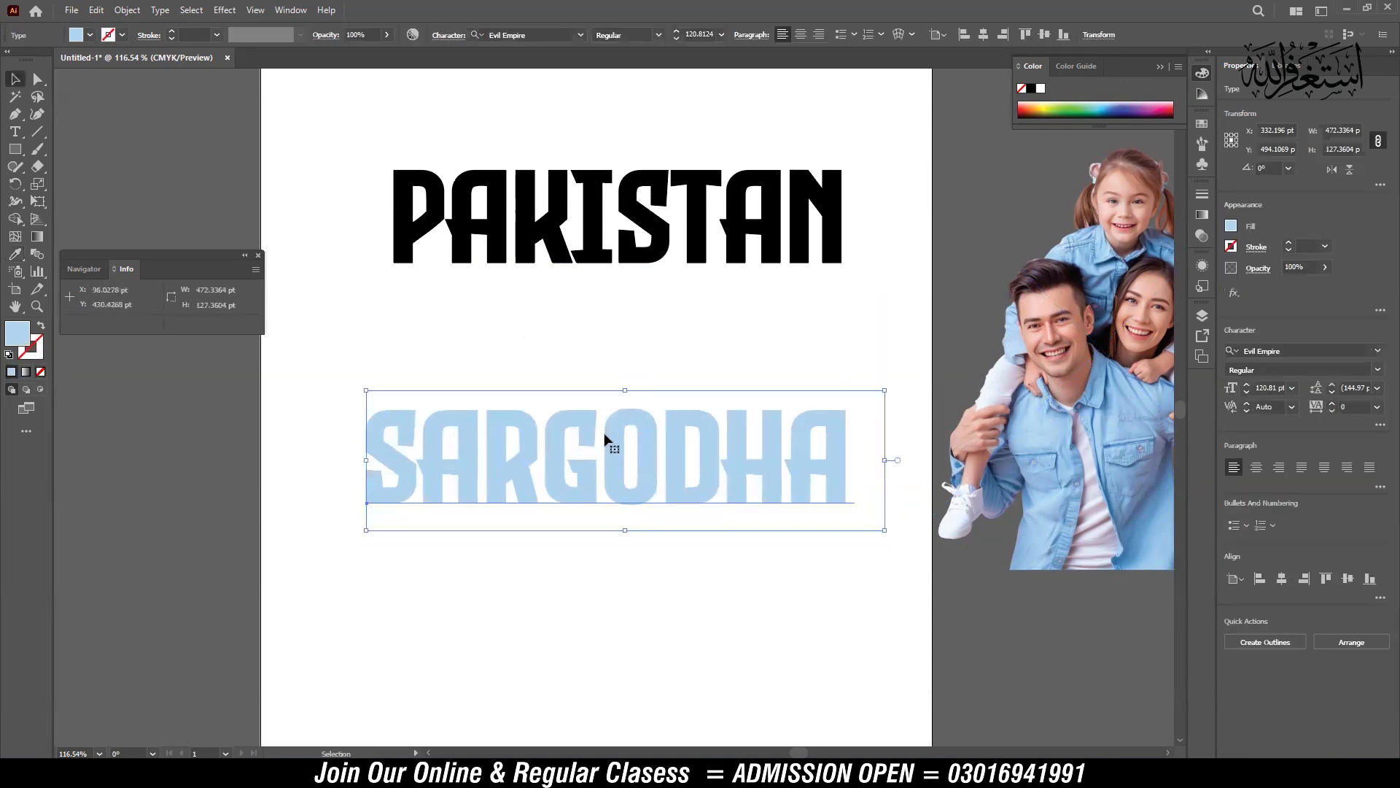
Give the "sargodha" text a red stroke with a weight of 6 pt.
left_click(11, 371)
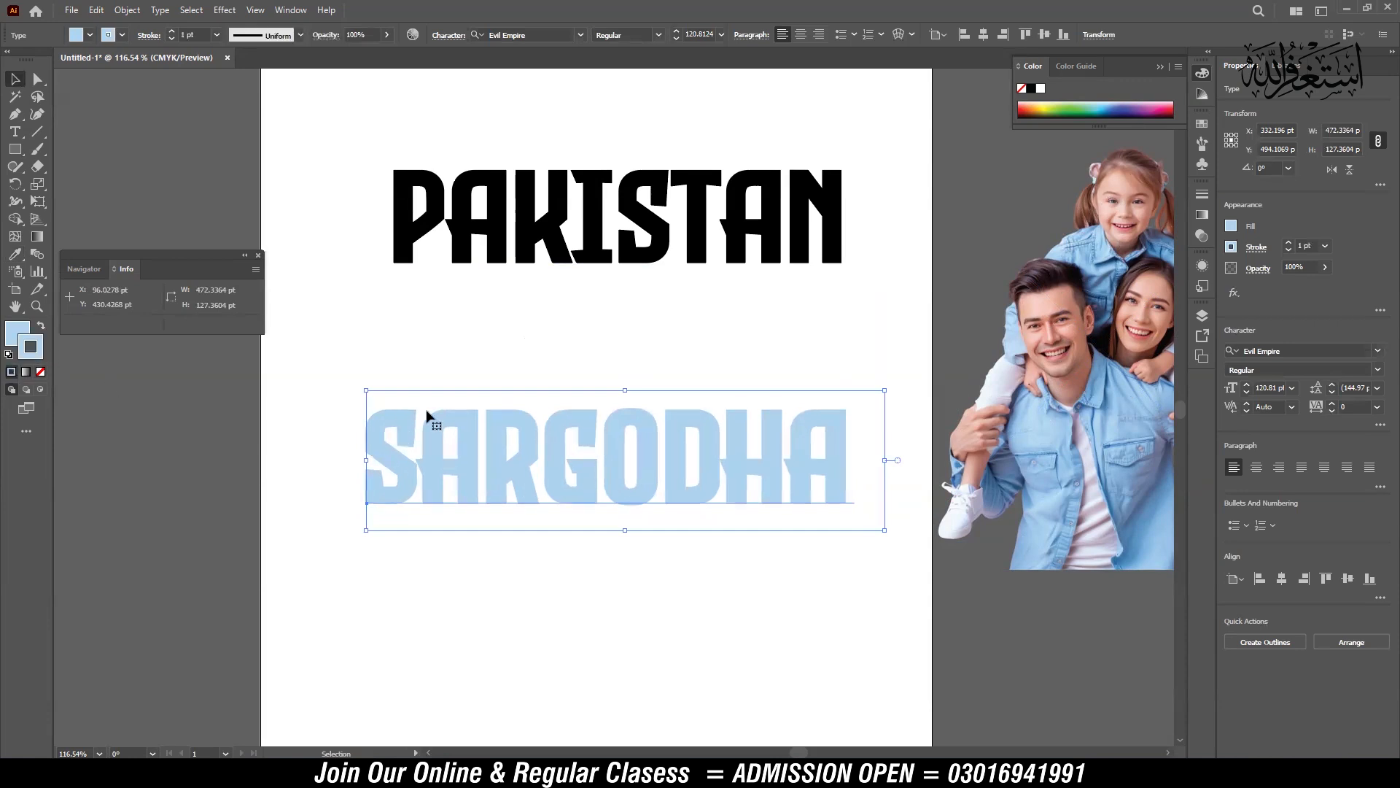
left_click(111, 35)
left_click(50, 59)
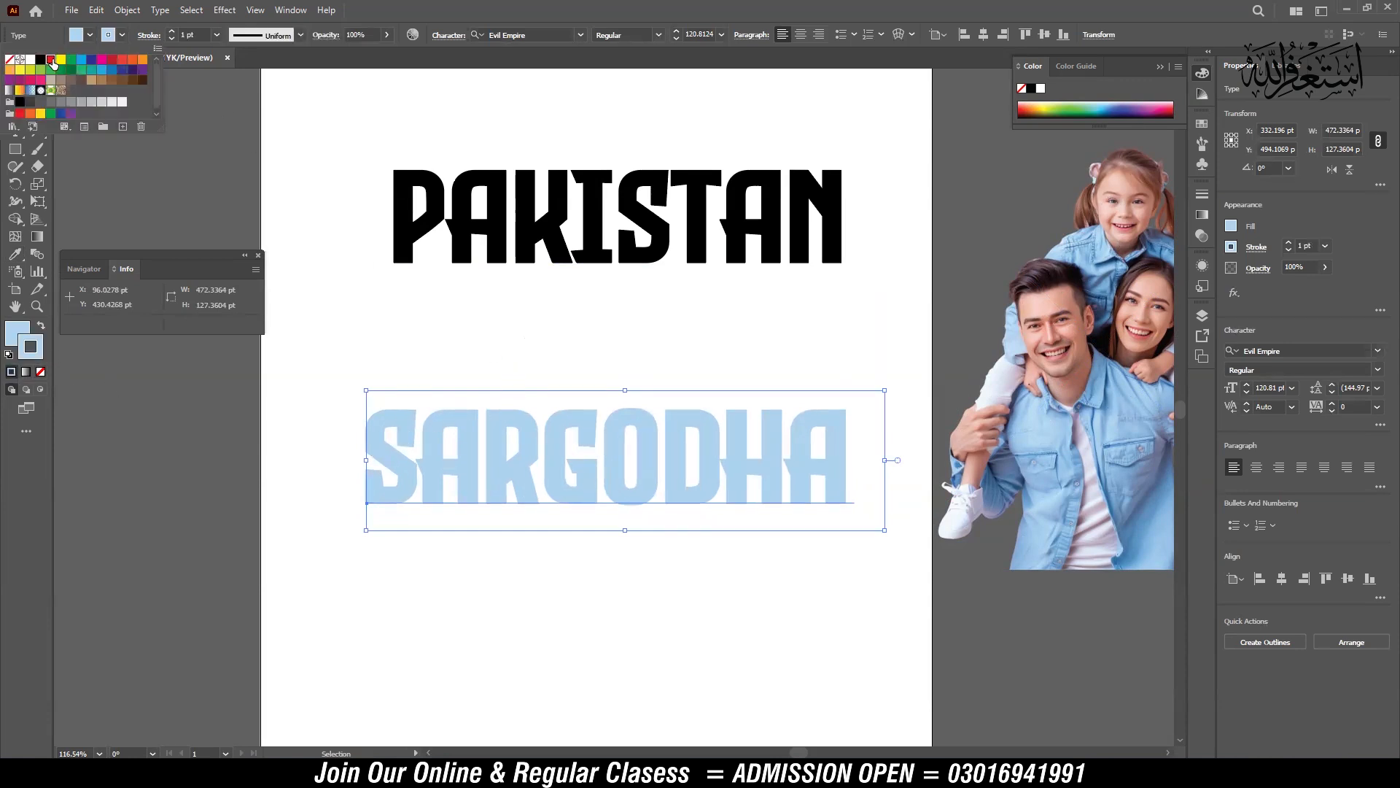
left_click(171, 33)
Sample only the stroke colour for the "sargodha" text from the "Pakistan" text and several photo areas, ending on a skin tone.
key("i")
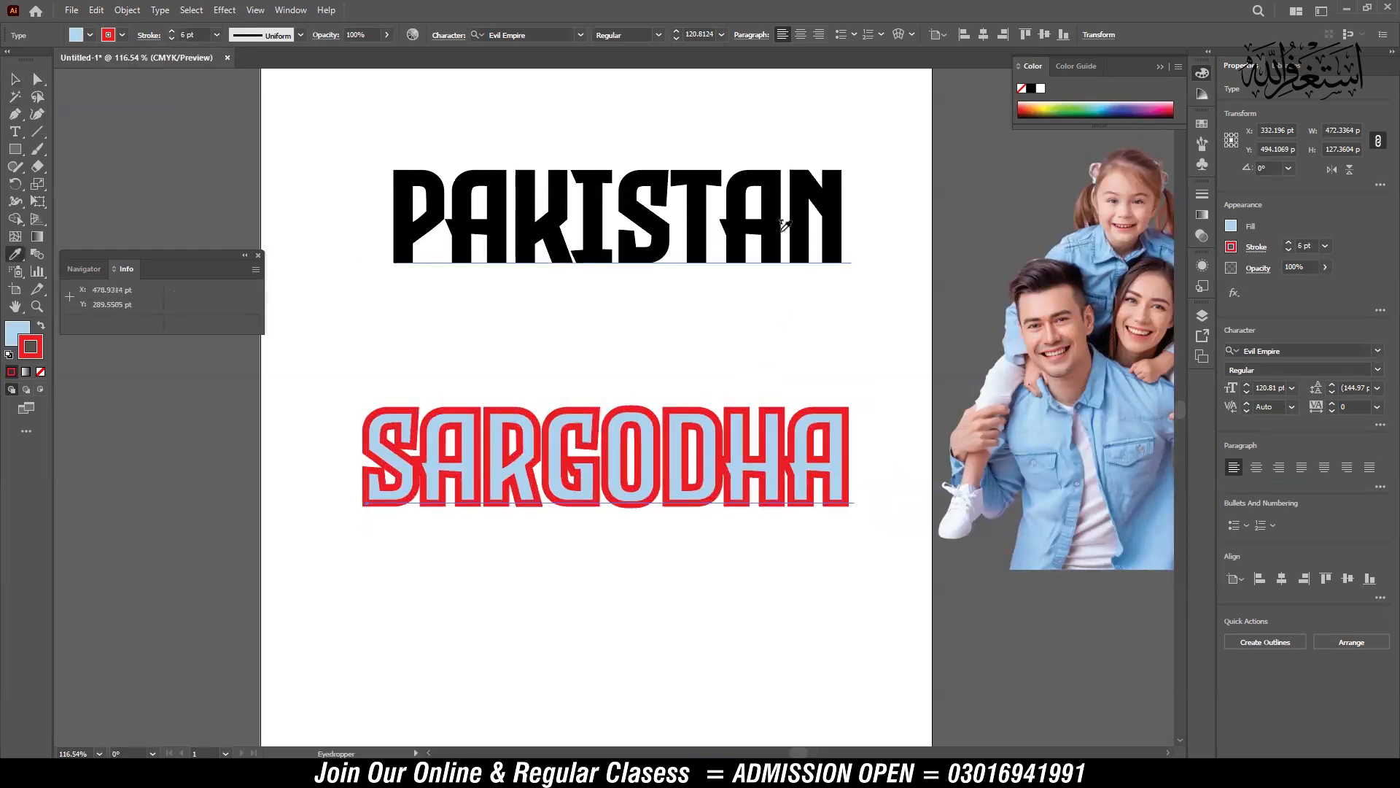
left_click(782, 230, "shift")
left_click(1040, 304, "shift")
left_click(1033, 320, "shift")
left_click(1021, 359, "shift")
left_click(1071, 477, "shift")
left_click(1065, 490, "shift")
left_click(1045, 517, "shift")
left_click(960, 507, "shift")
left_click(967, 457, "shift")
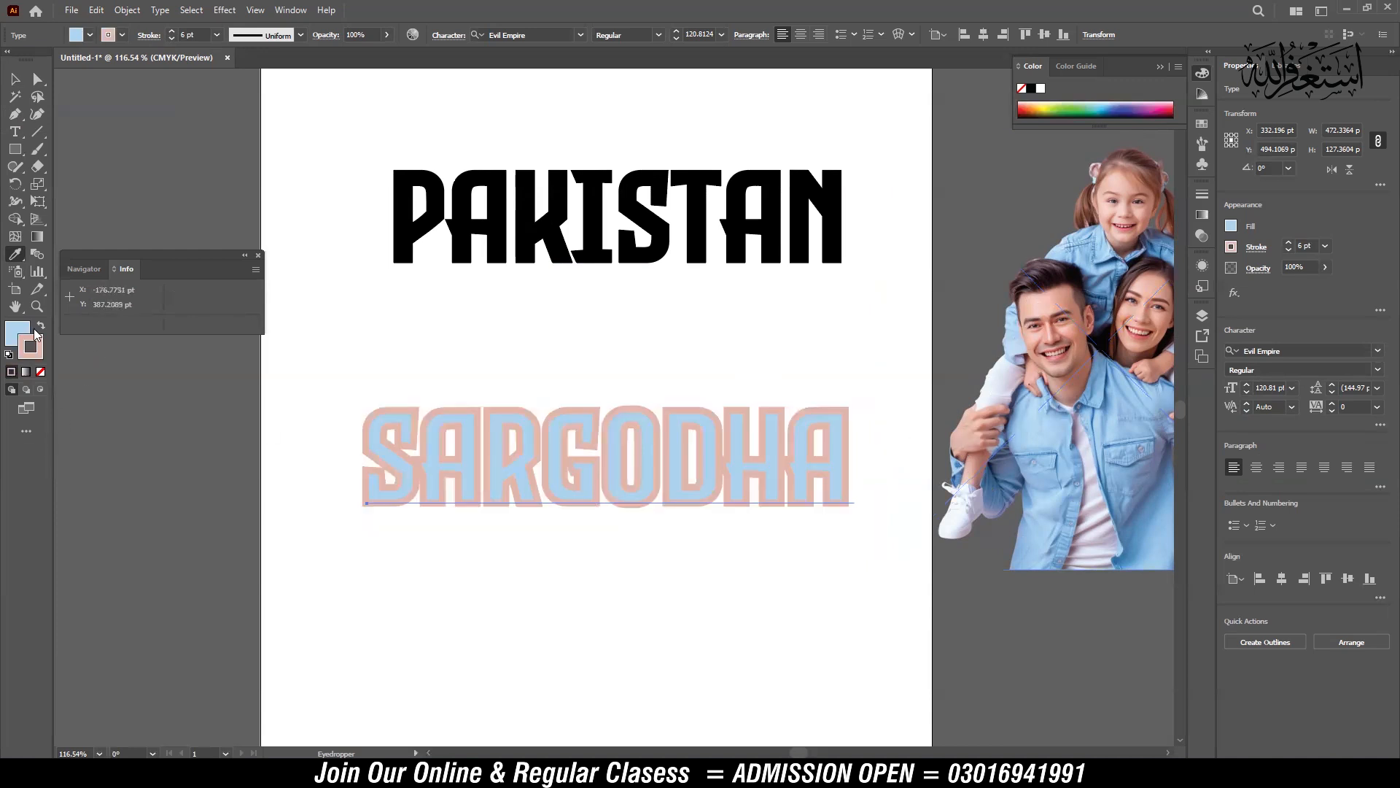
Remove the "sargodha" text's stroke again and deselect the text.
left_click(41, 372)
key("v")
left_click(772, 337)
mouse_move(831, 278)
left_mouse_down()
mouse_move(732, 248)
mouse_move(540, 298)
mouse_move(633, 324)
mouse_move(704, 314)
left_mouse_up()
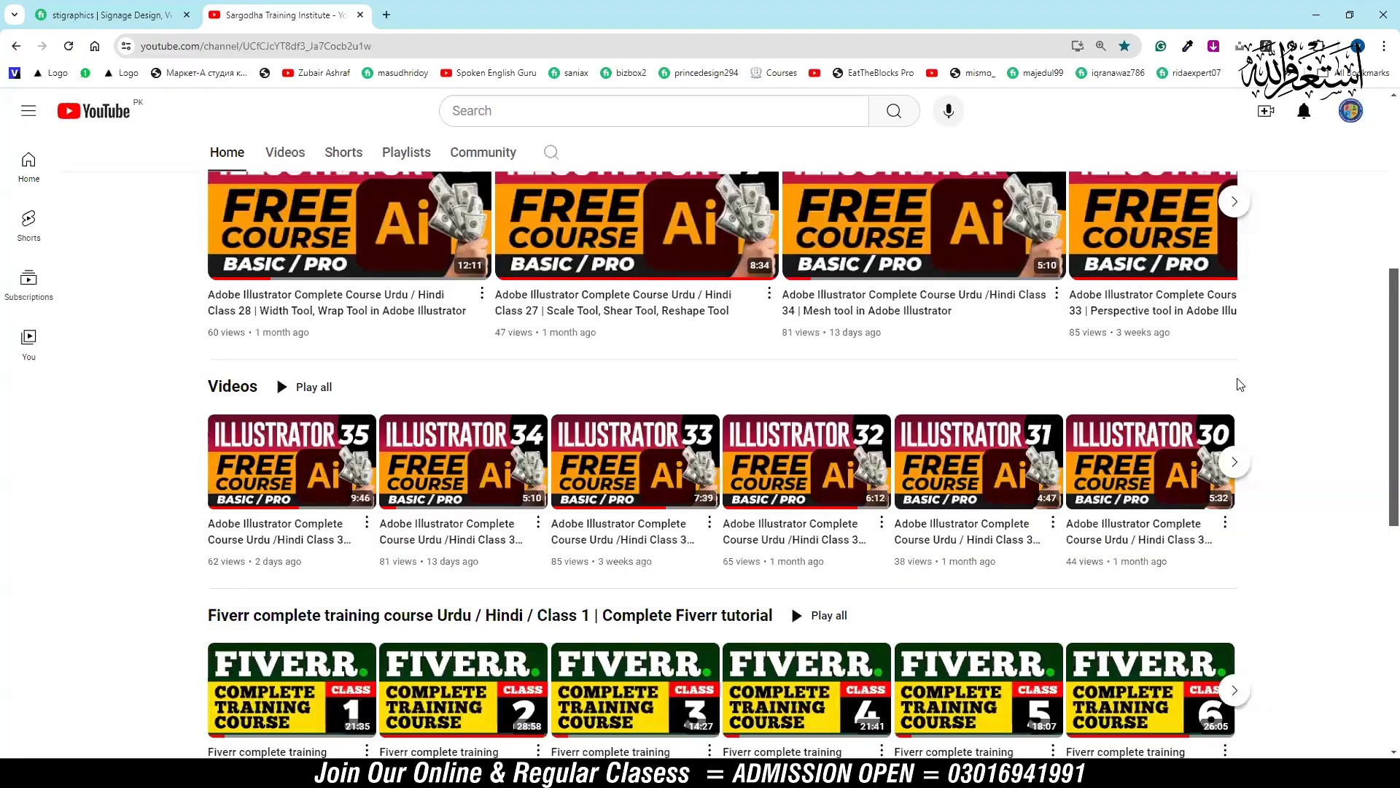
scroll(1317, 344, "up", 5)
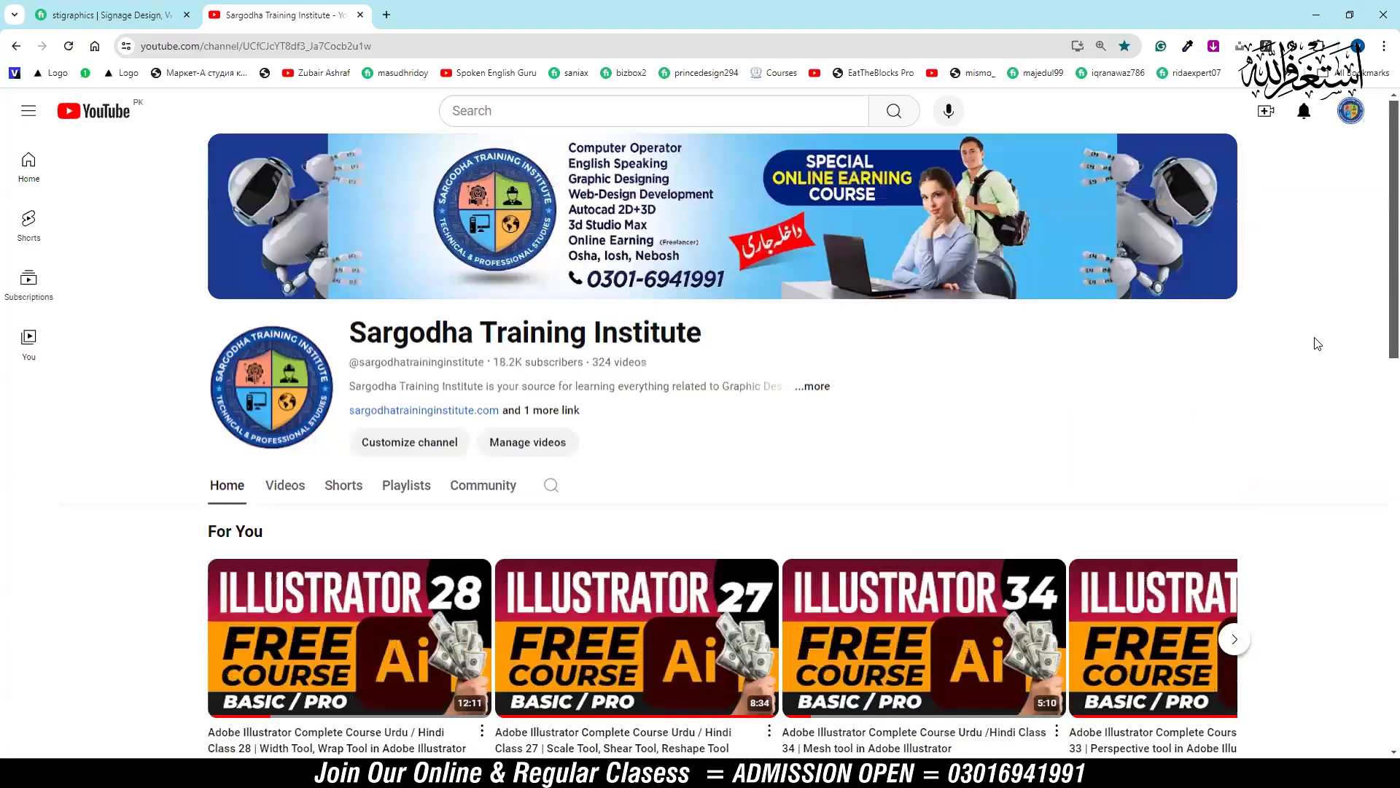